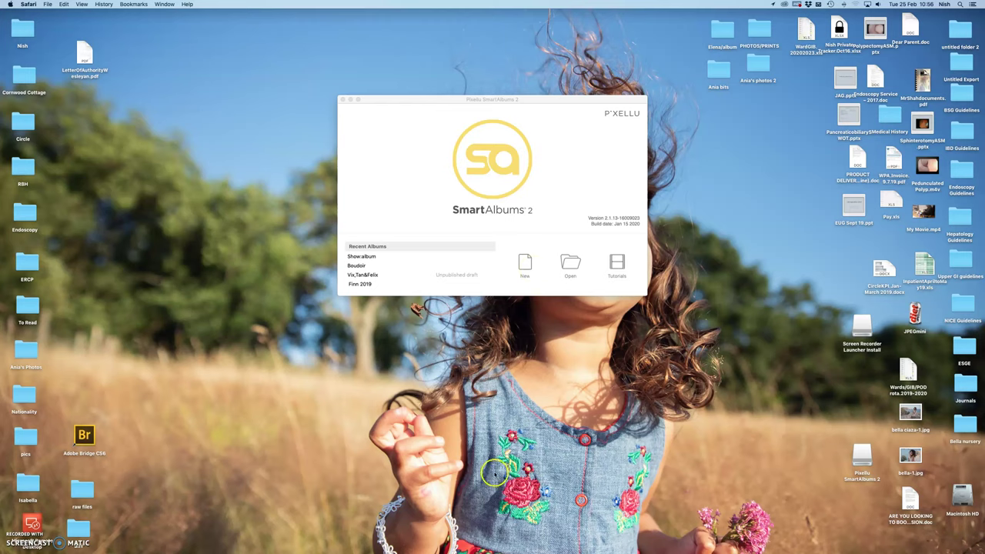
- Restore the minimized ShootProof Safari window from the Dock
mouse_move(554, 550)
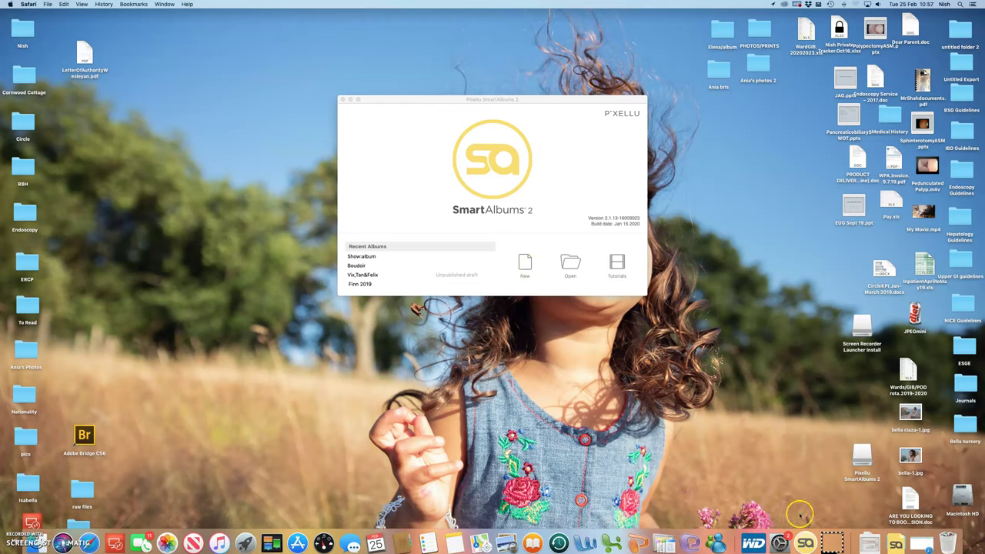
mouse_move(859, 550)
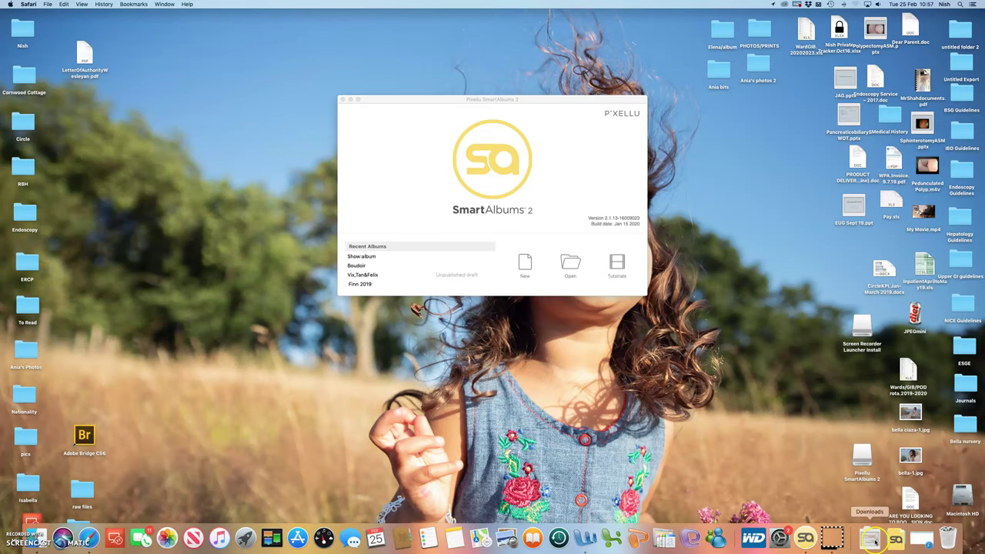
left_click(926, 540)
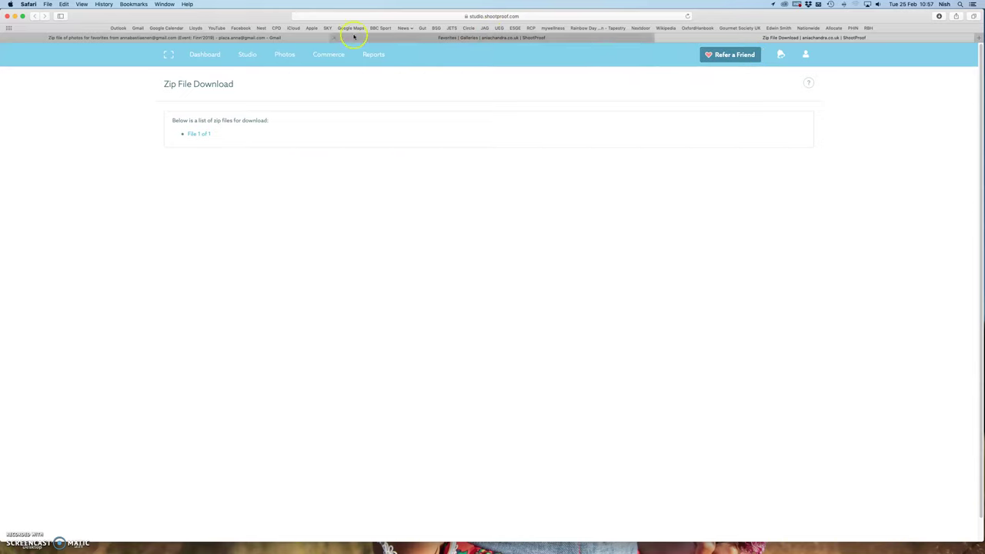
- Go to Photos > Galleries, then switch between the Favorites and Zip File Download tabs
mouse_move(280, 56)
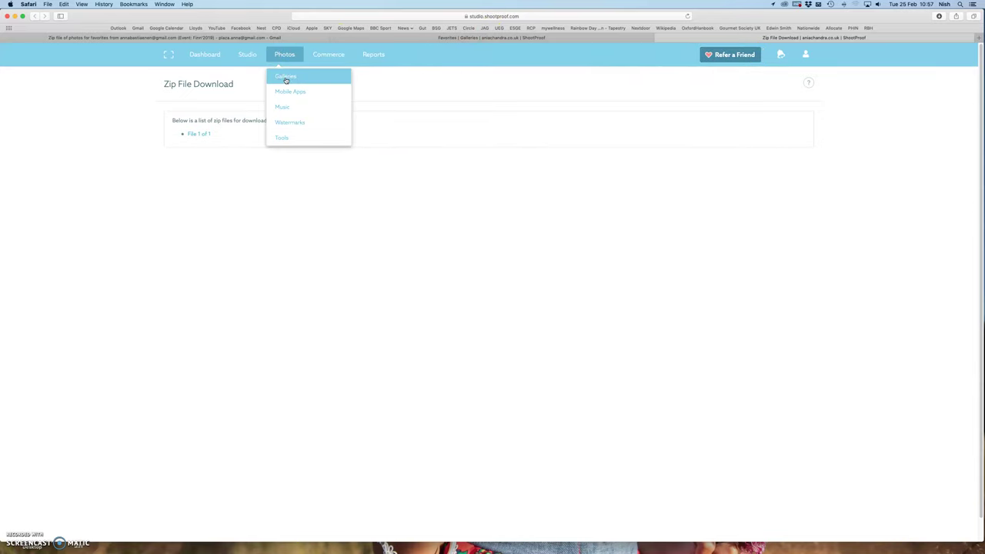
left_click(285, 79)
left_click(285, 79)
left_click(397, 38)
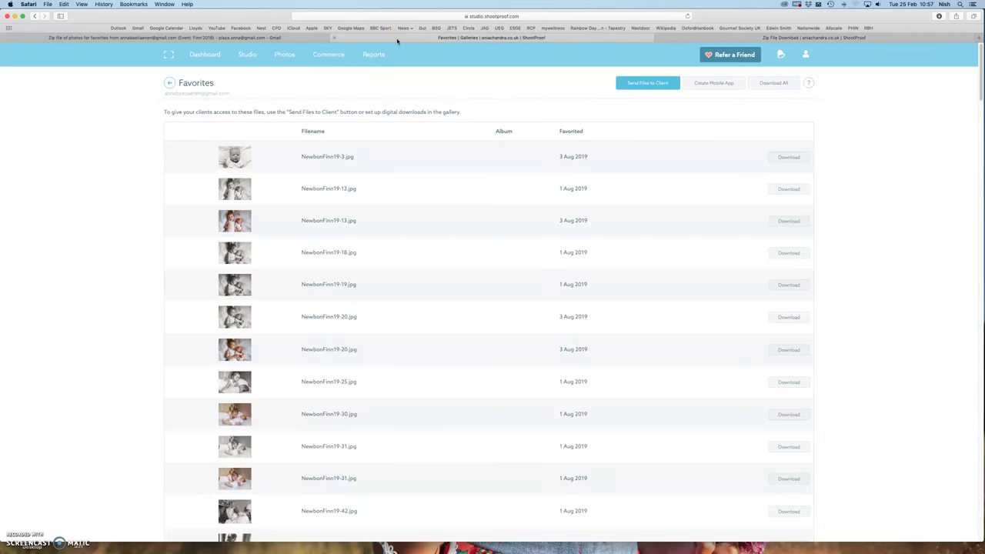
left_click(698, 38)
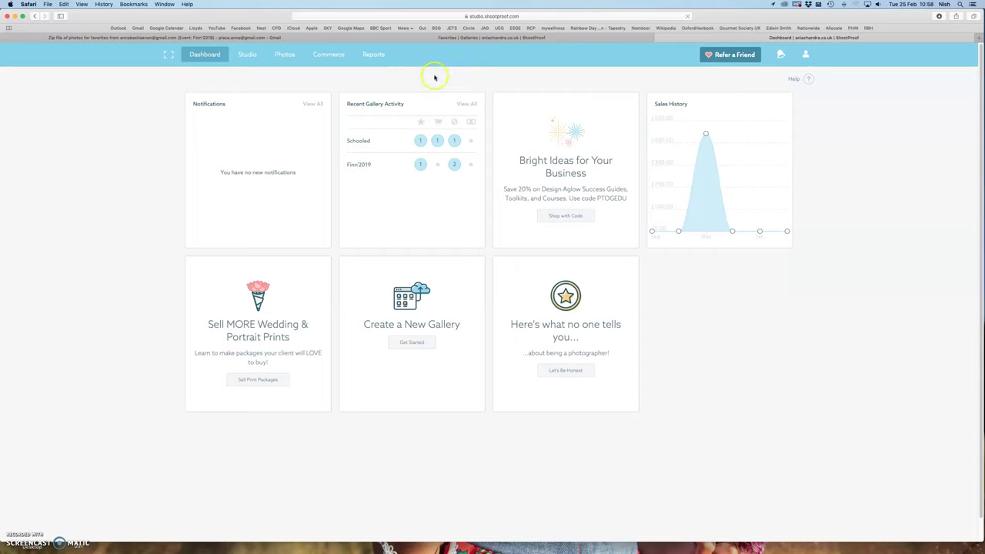
left_click(284, 53)
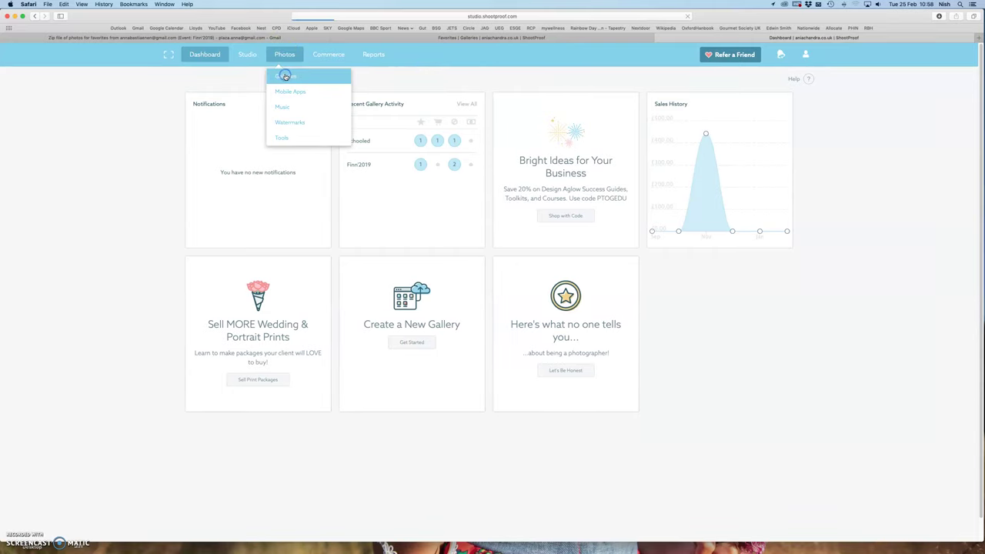
left_click(285, 77)
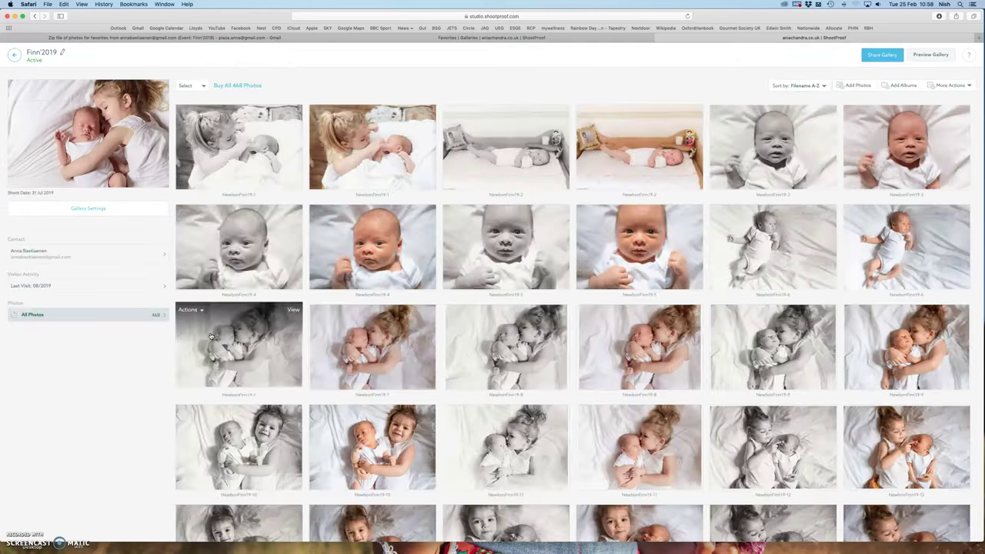
left_click(27, 290)
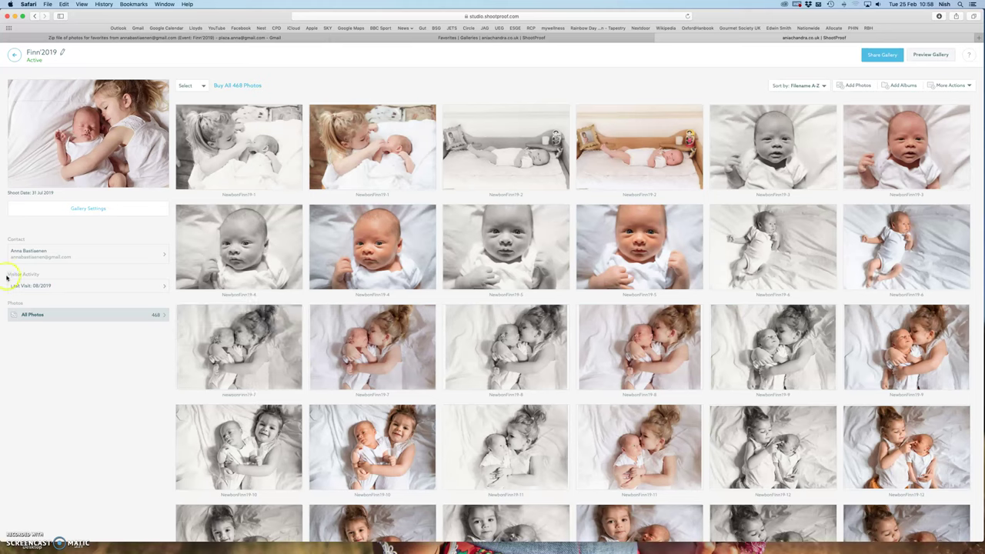
left_click(25, 288)
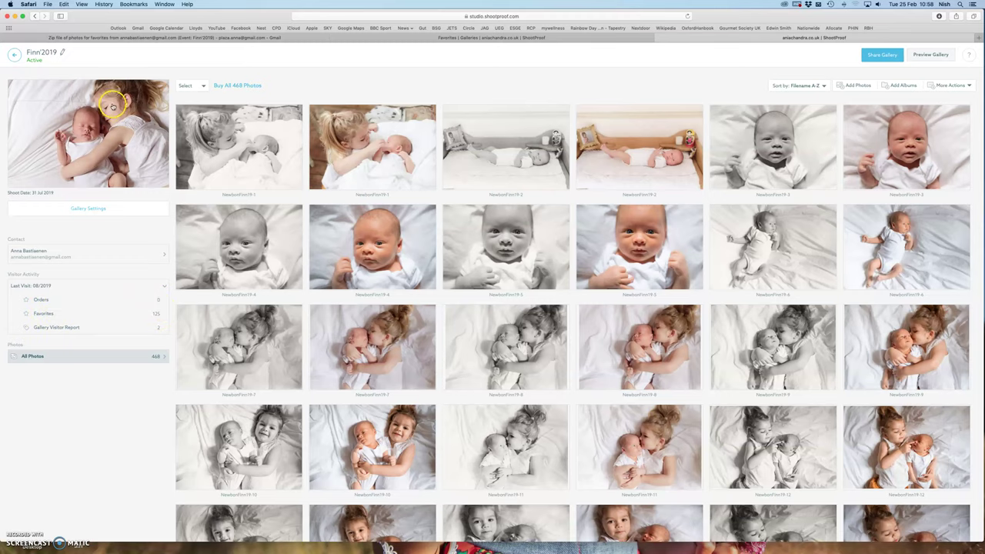
left_click(17, 55)
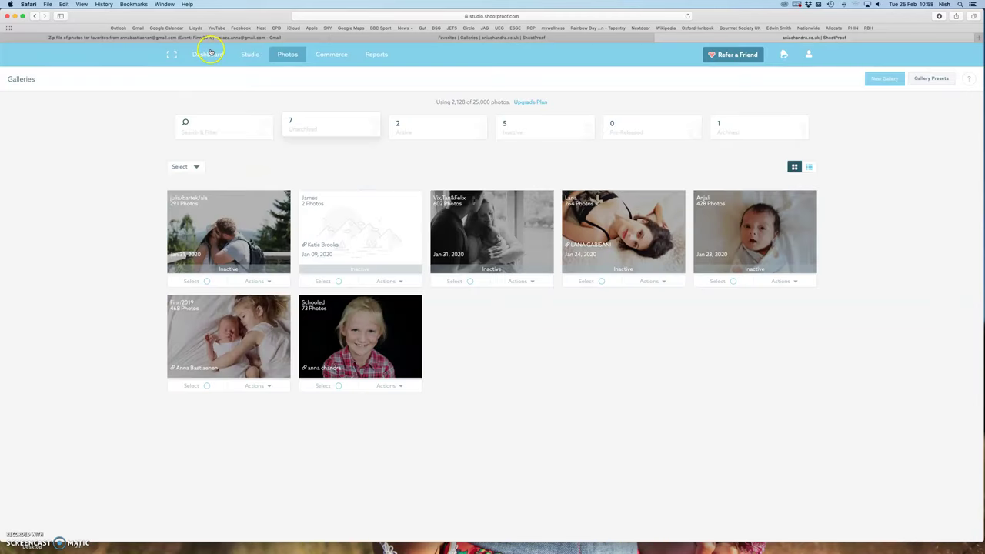
left_click(207, 55)
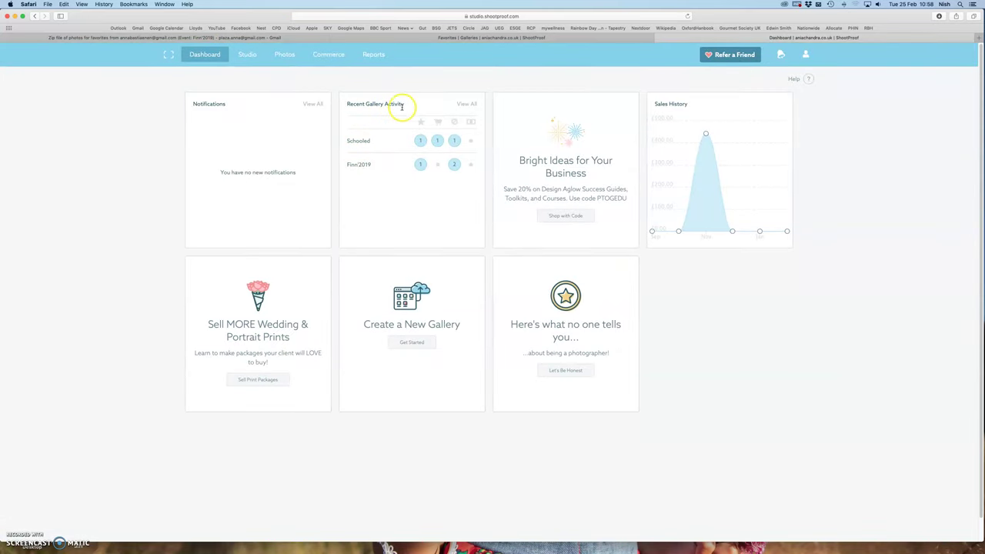
- Open the Finn'2019 favorites report and scroll through the 125 favorited NewbonFinn19 photos
left_click(422, 164)
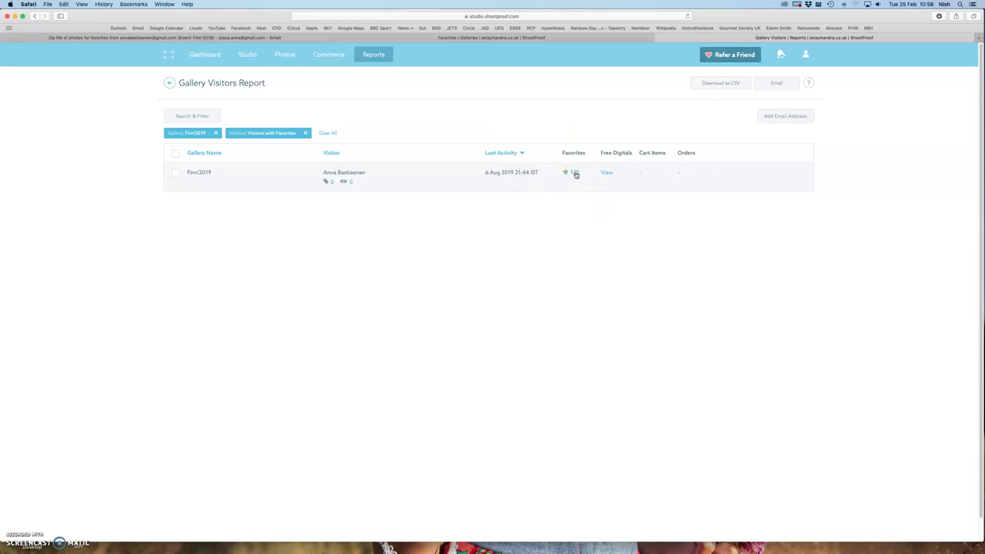
left_click(574, 173)
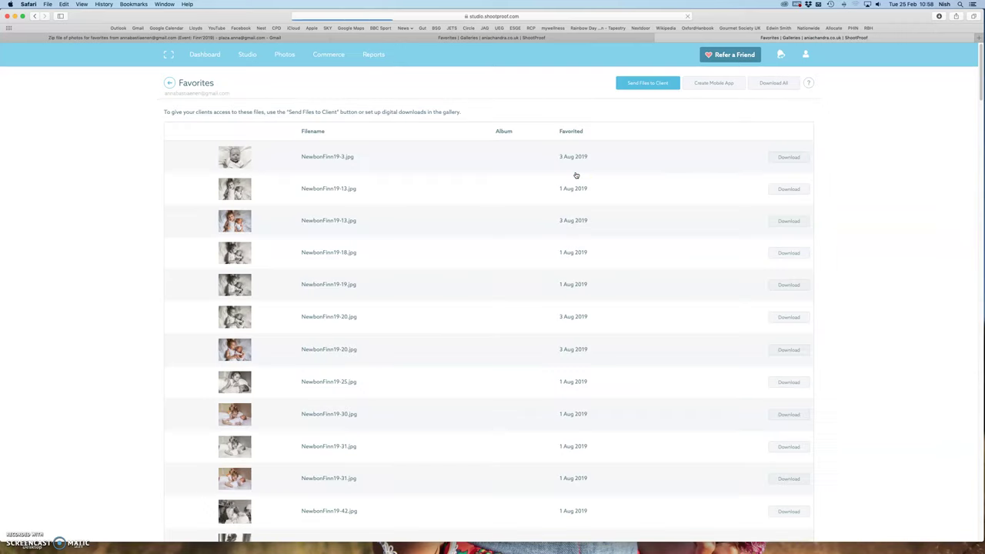
scroll(277, 468, "down", 6)
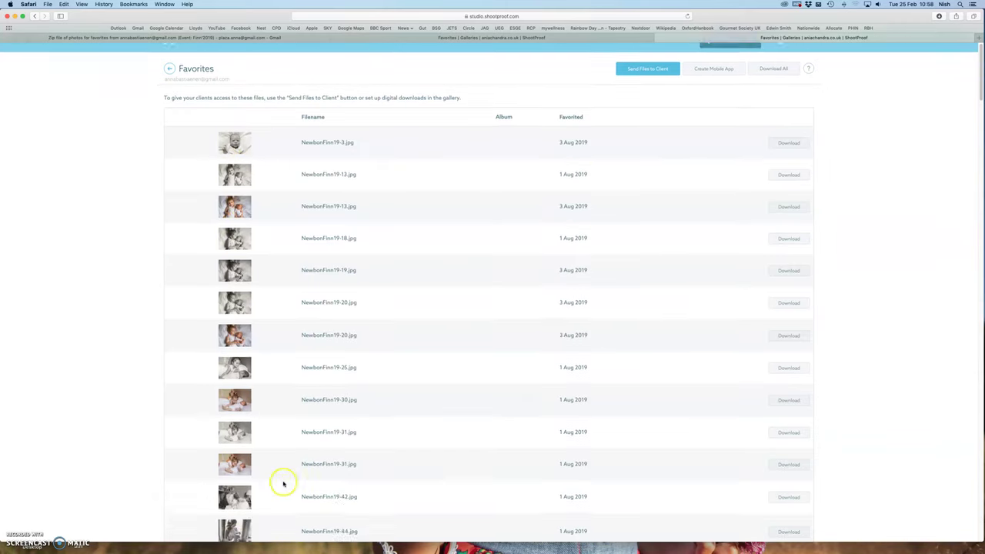
scroll(285, 469, "down", 15)
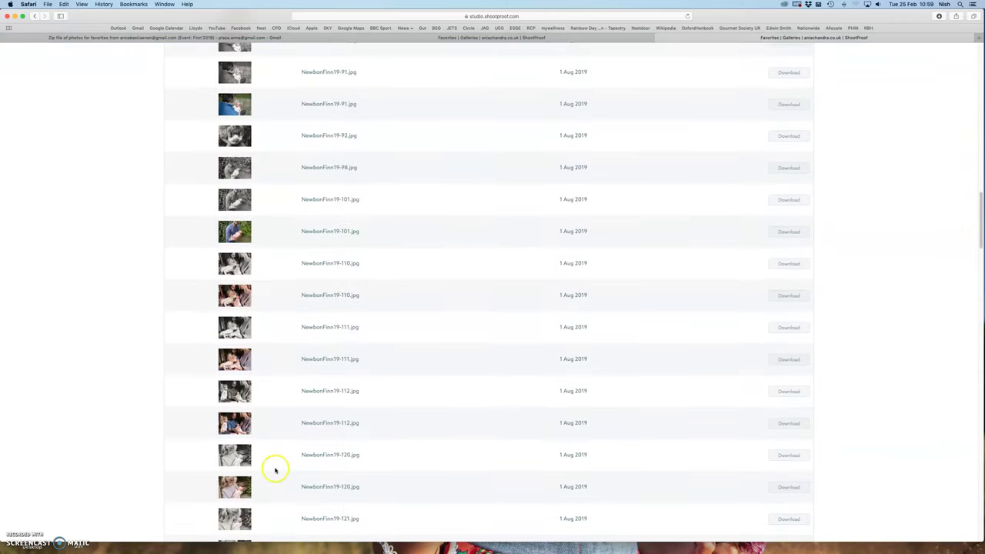
scroll(275, 469, "down", 8)
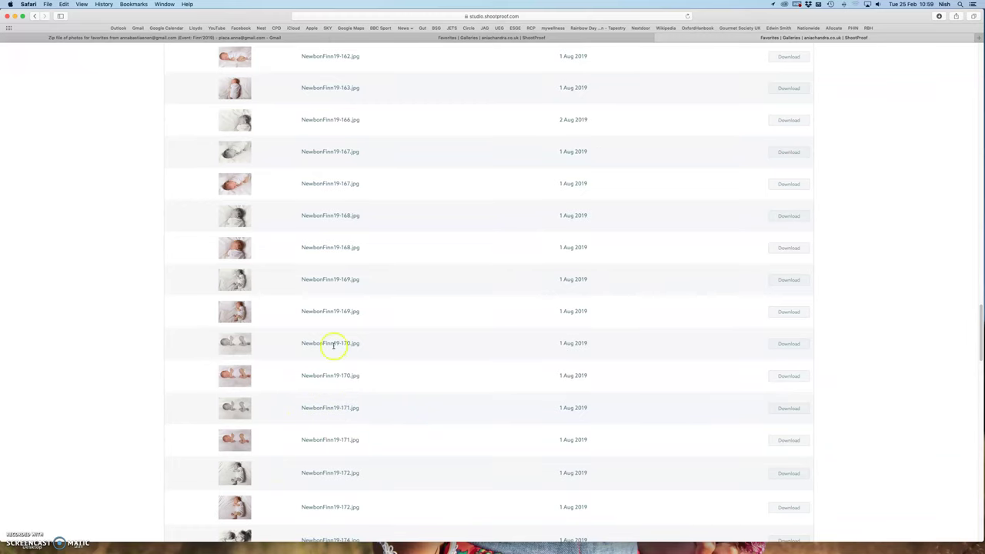
scroll(336, 154, "up", 20)
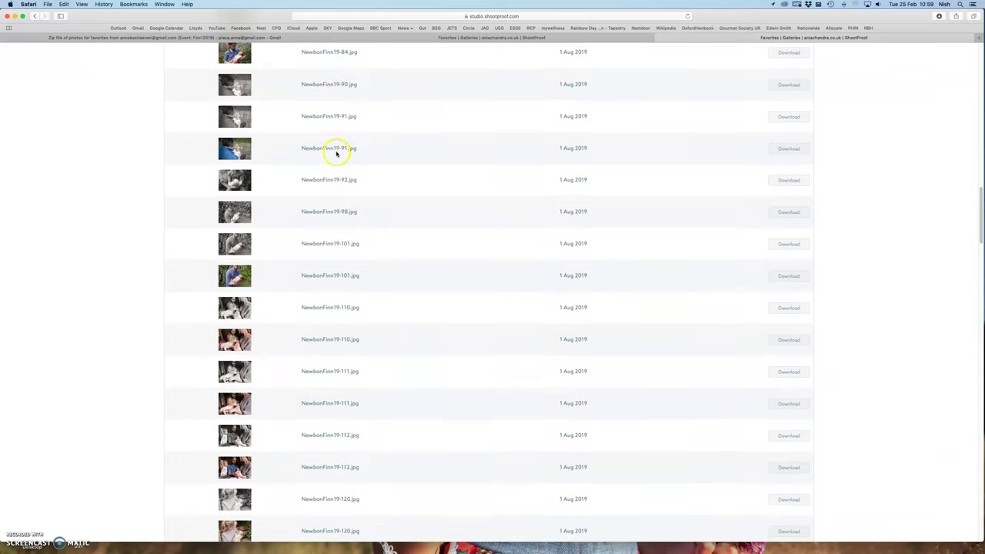
scroll(336, 157, "up", 10)
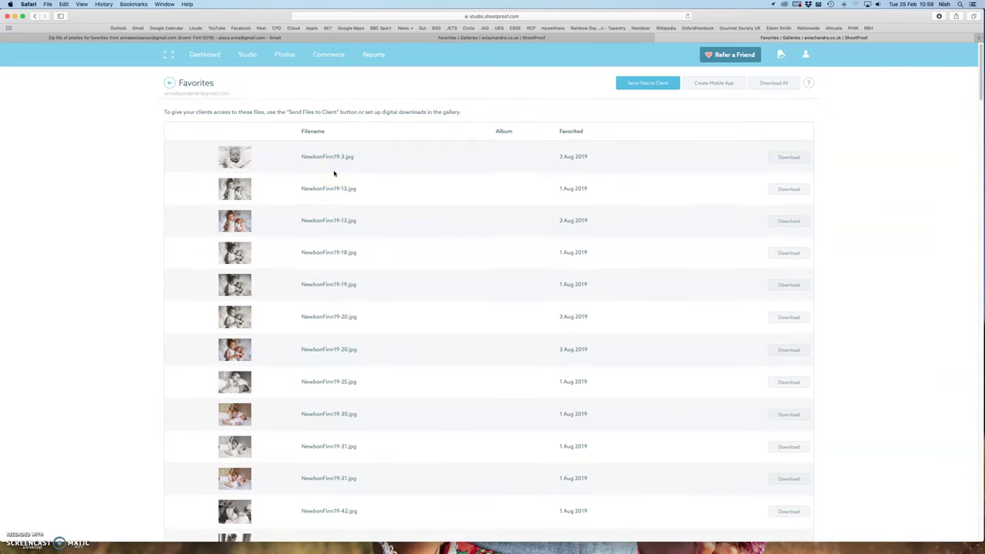
scroll(530, 289, "down", 3)
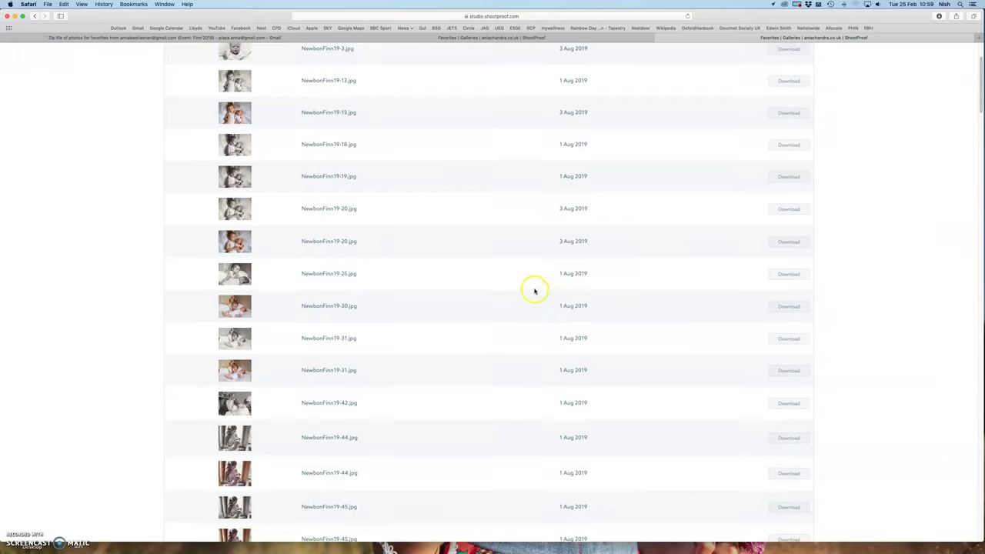
scroll(486, 315, "down", 8)
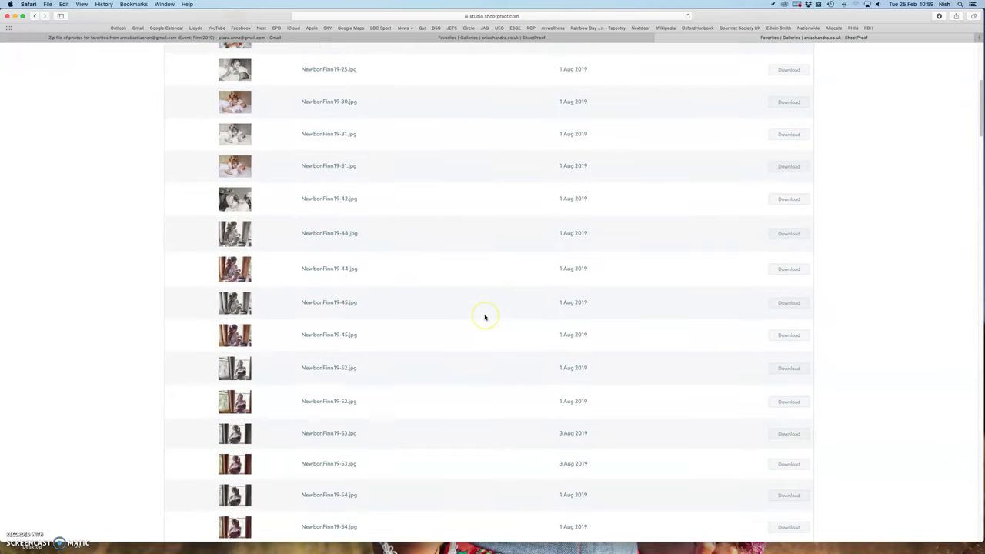
scroll(485, 317, "down", 20)
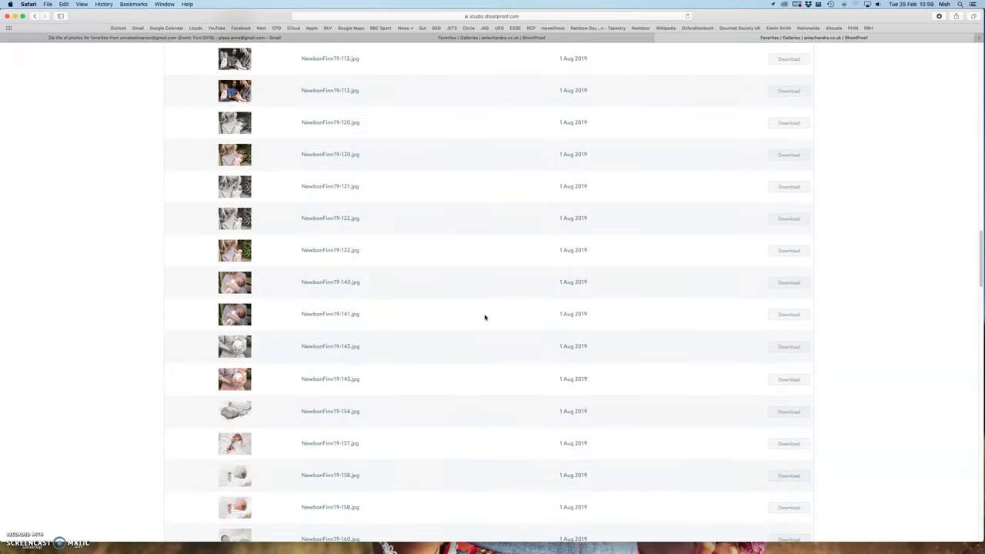
scroll(485, 317, "up", 20)
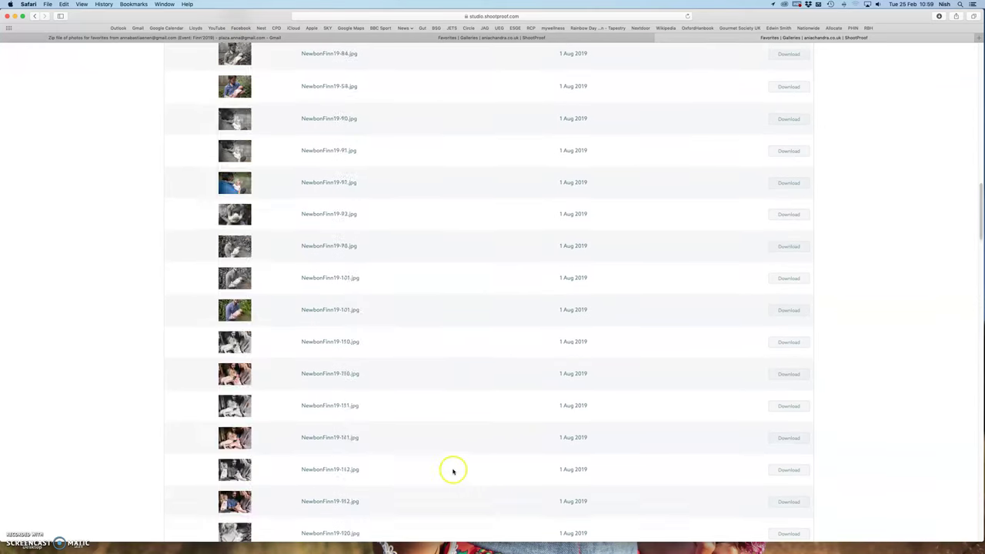
scroll(357, 465, "up", 12)
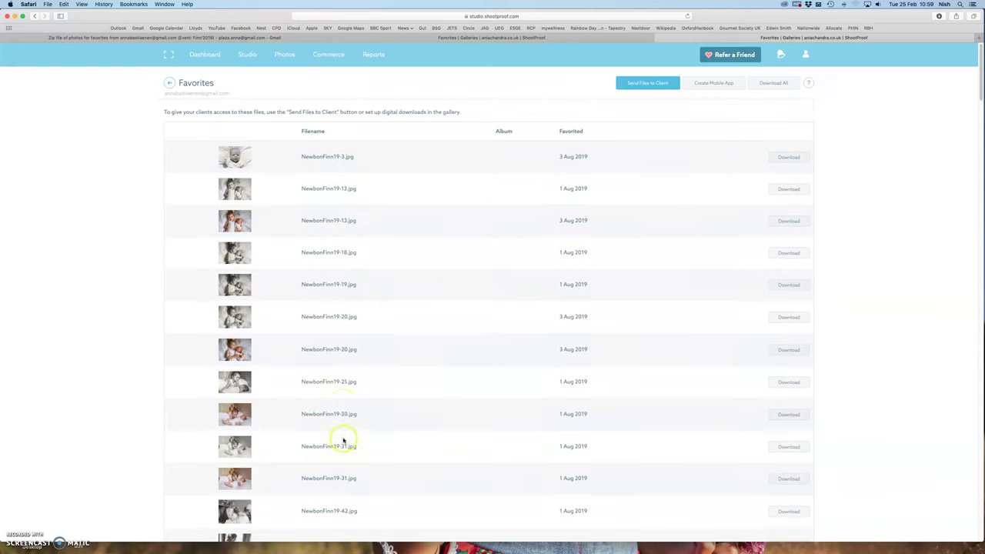
- Submit a Download All request for the favorites, then follow the emailed download notice
left_click(775, 83)
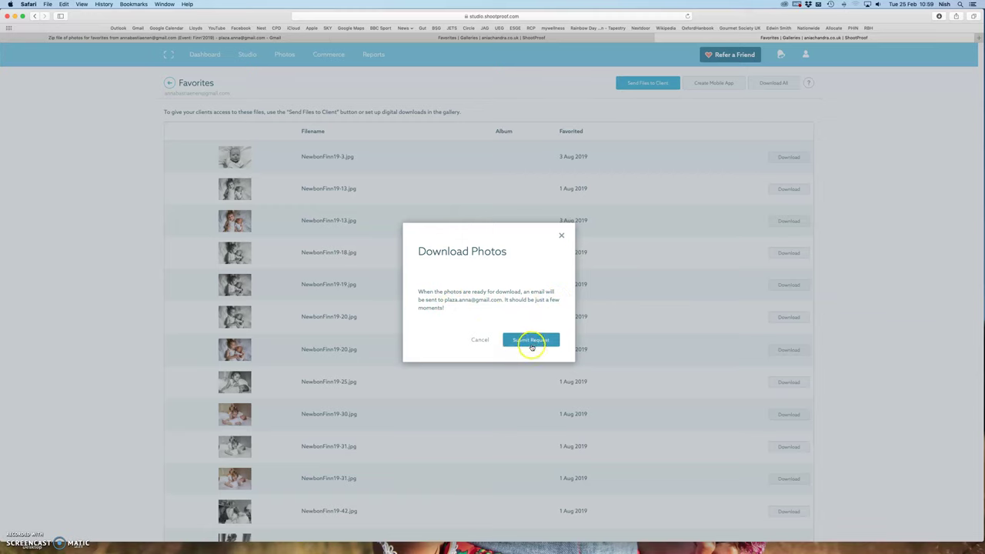
left_click(531, 343)
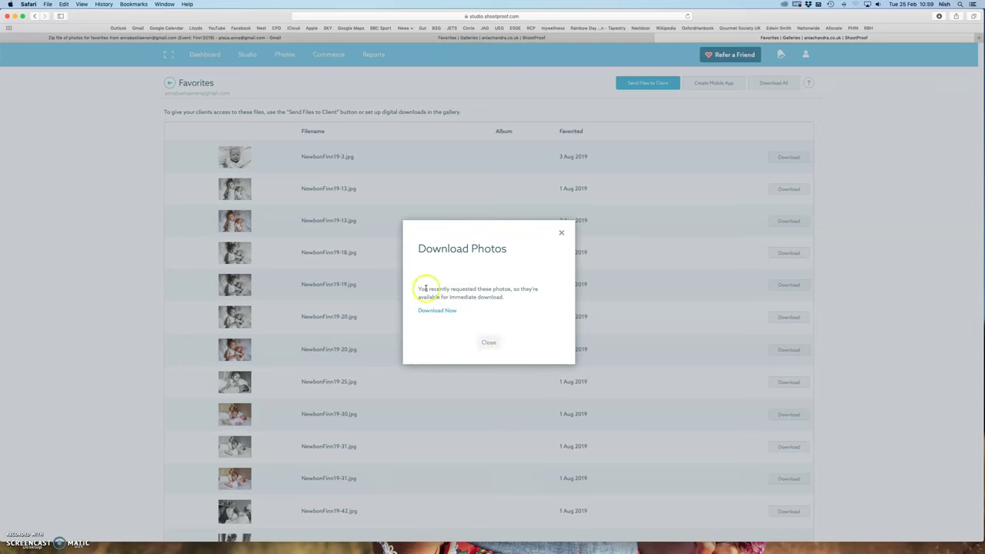
left_click(561, 232)
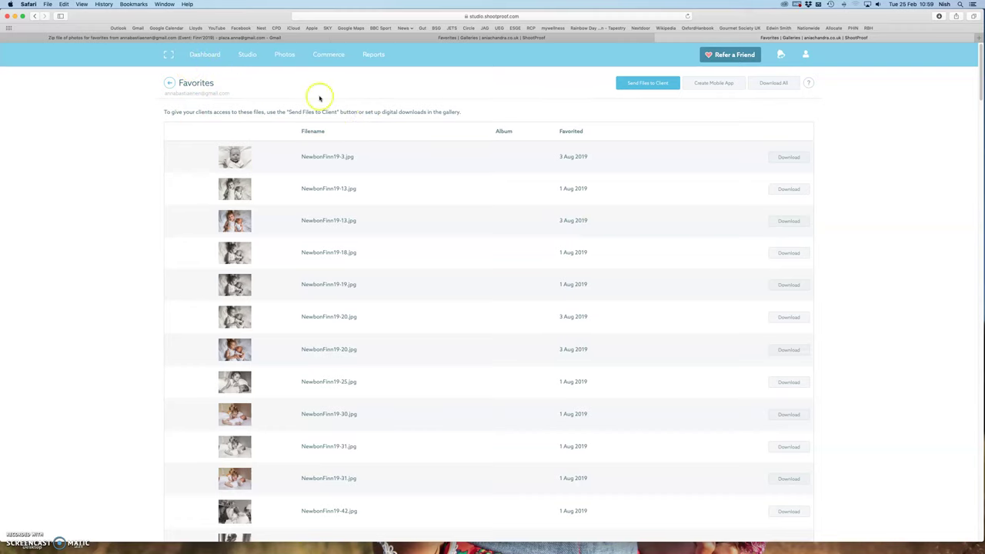
left_click(286, 38)
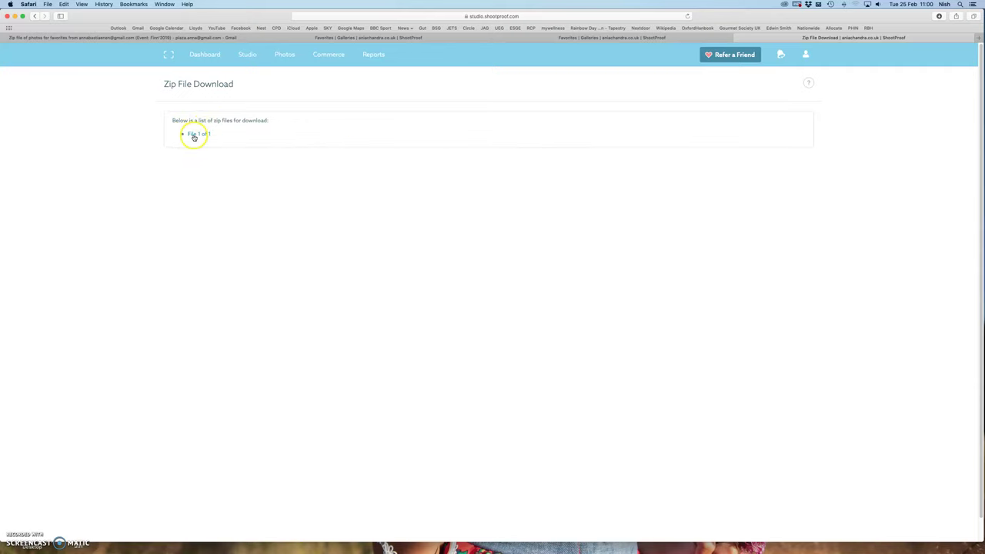
- Download zip File 1 of 1, then minimize Safari to reveal SmartAlbums 2
left_click(194, 136)
left_click(800, 54)
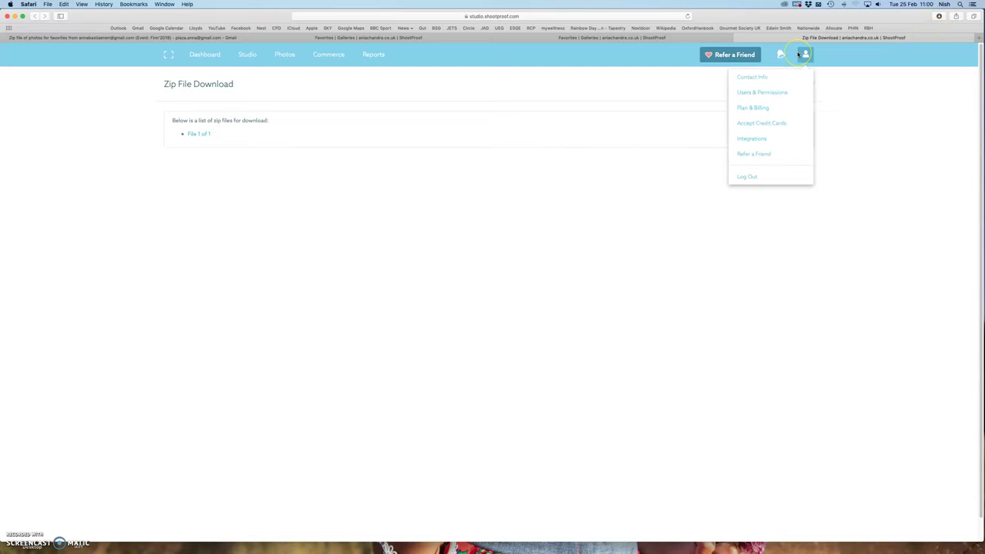
left_click(539, 94)
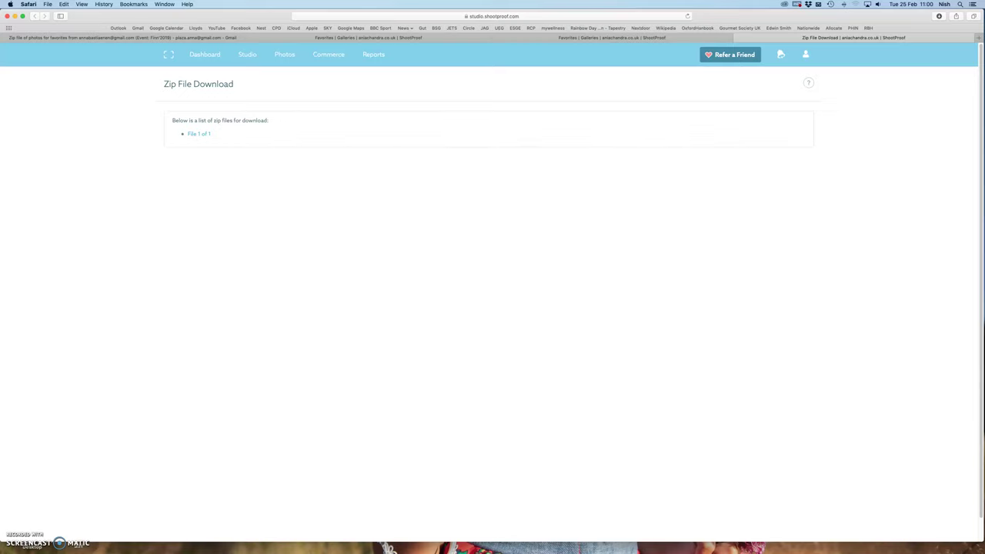
left_click(14, 16)
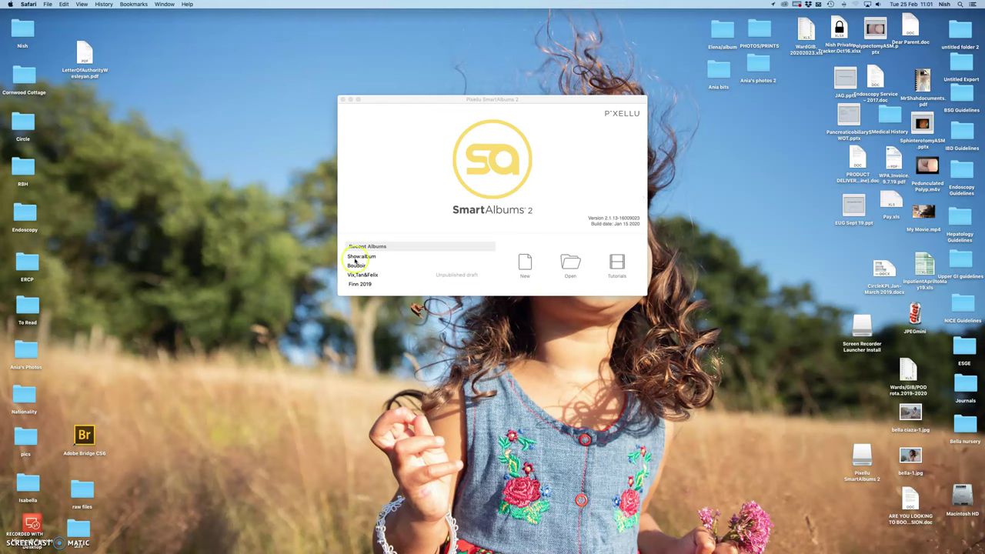
- Scroll the Recent Albums list and open the Finn 2019 album
scroll(369, 262, "down", 3)
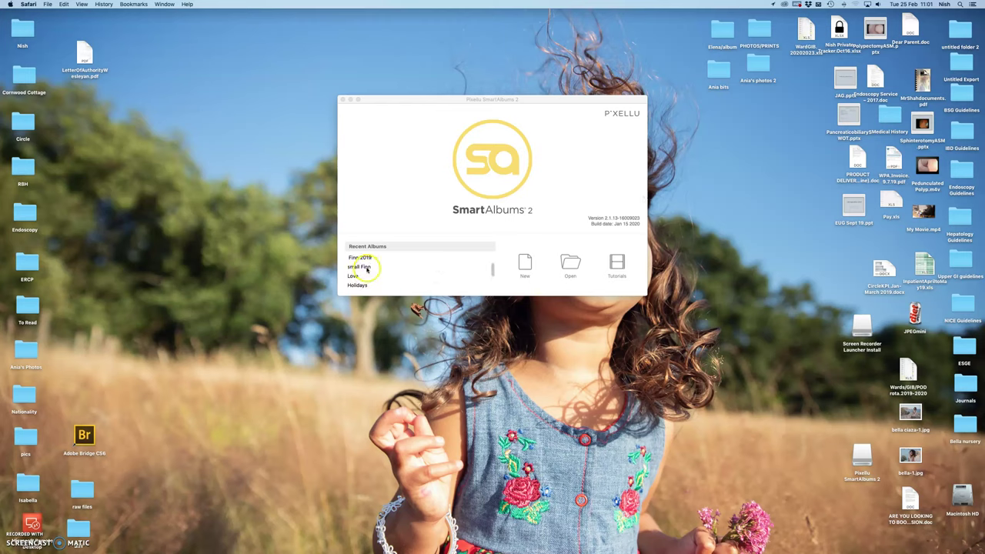
double_click(364, 260)
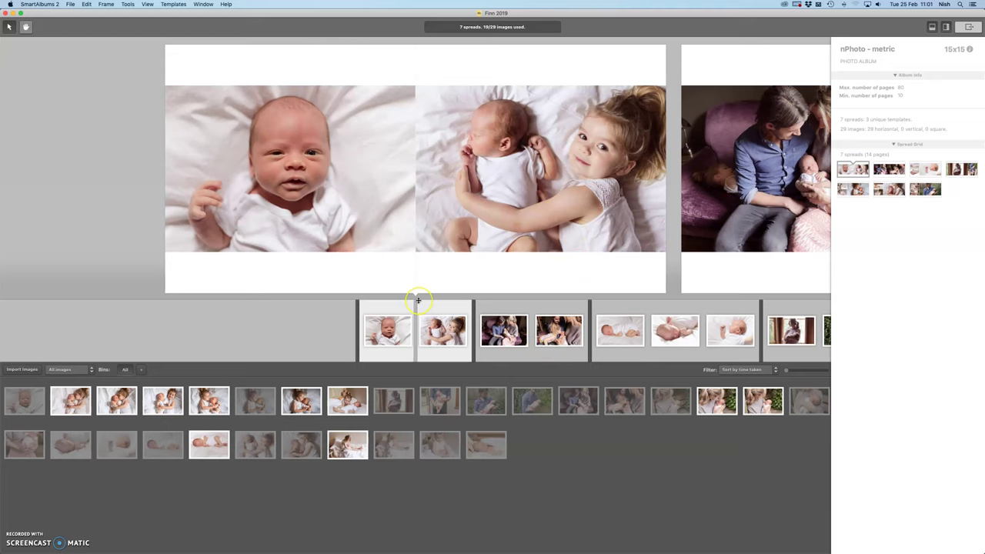
- Page back and forth through the seven Finn 2019 spreads, ending on spread six
key("Right")
key("Right")
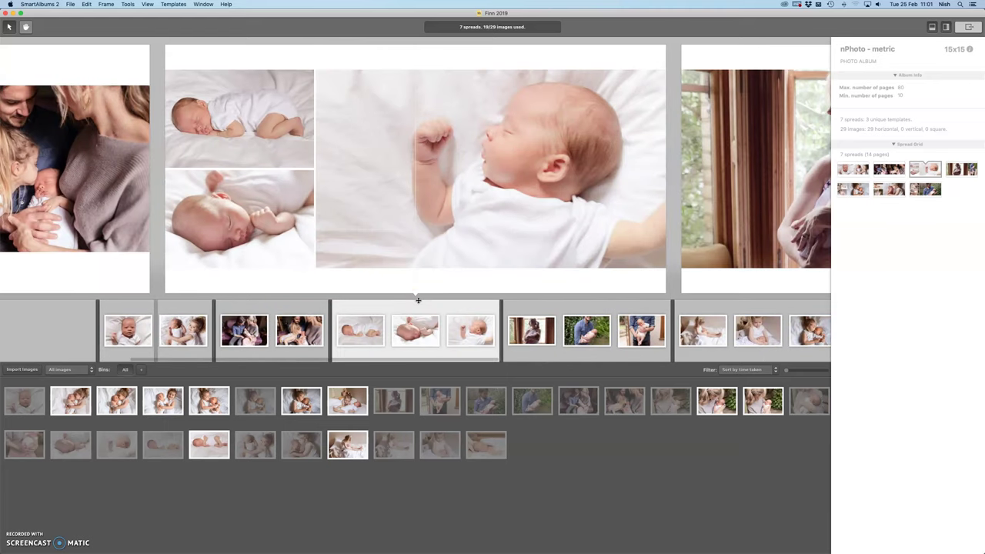
key("Right")
key("Right")
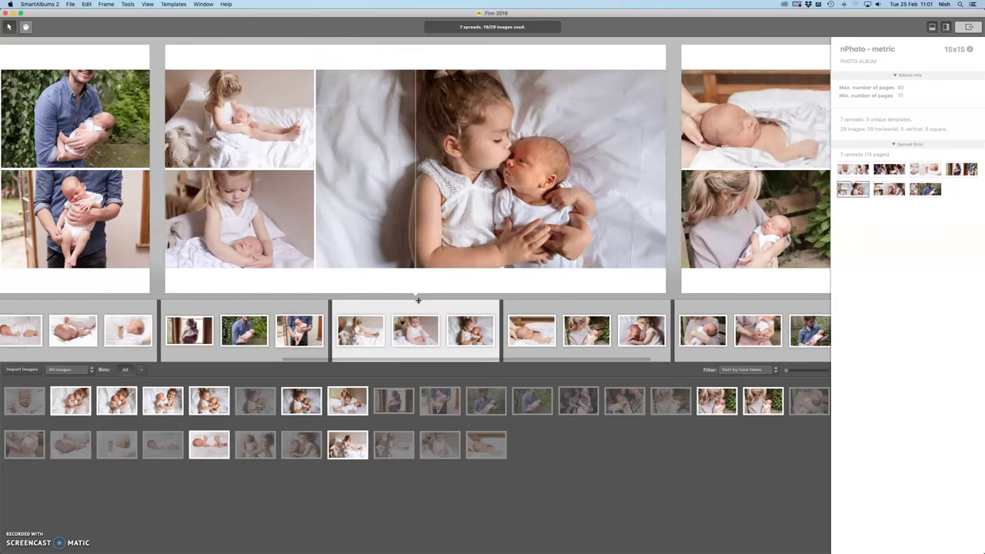
key("Right")
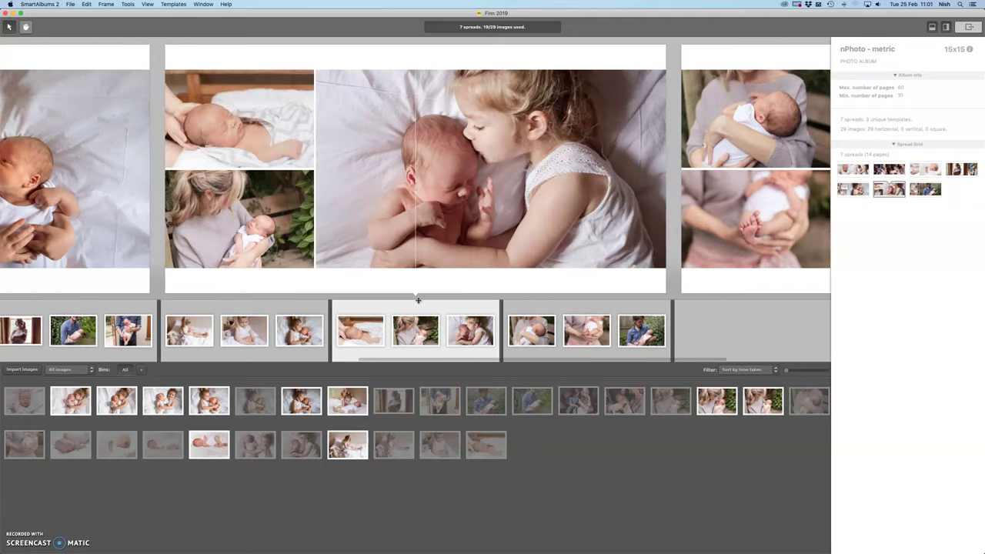
key("Right")
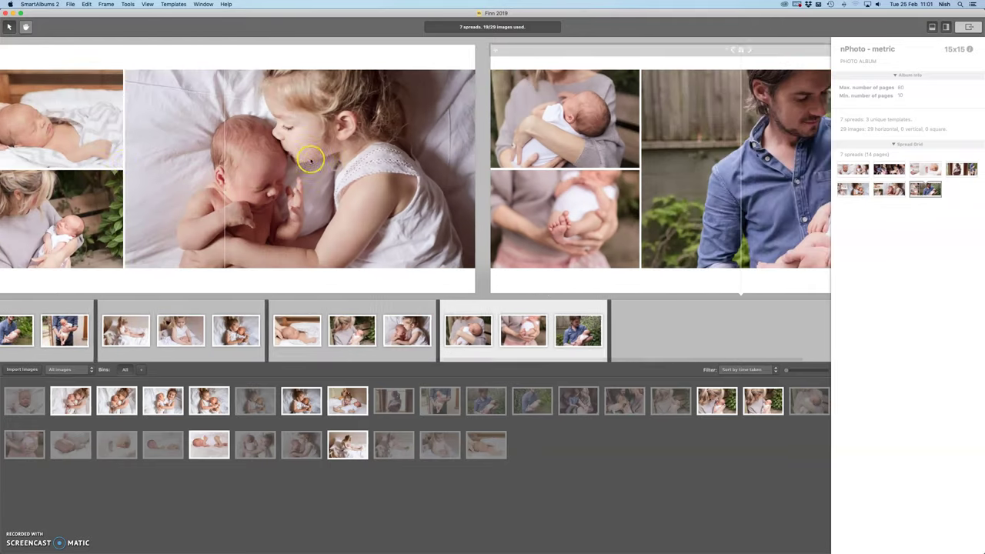
key("Left")
key("Left")
key("Left")
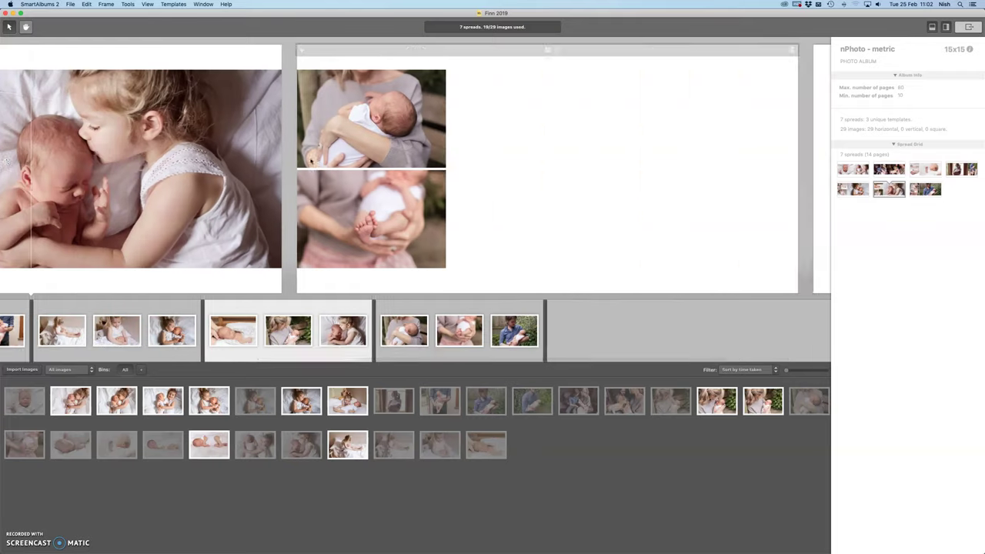
key("Left")
key("Left")
key("Left")
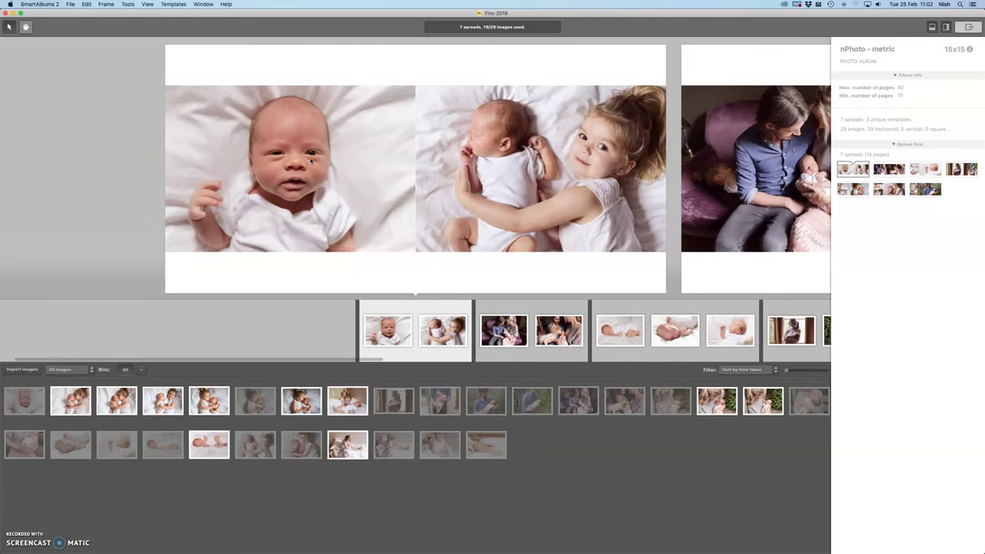
key("Right")
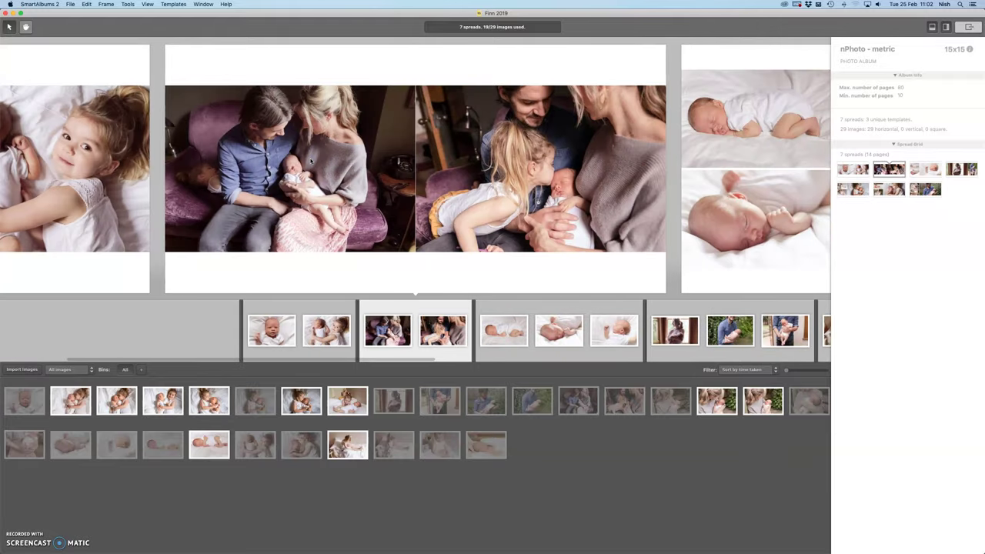
key("Right")
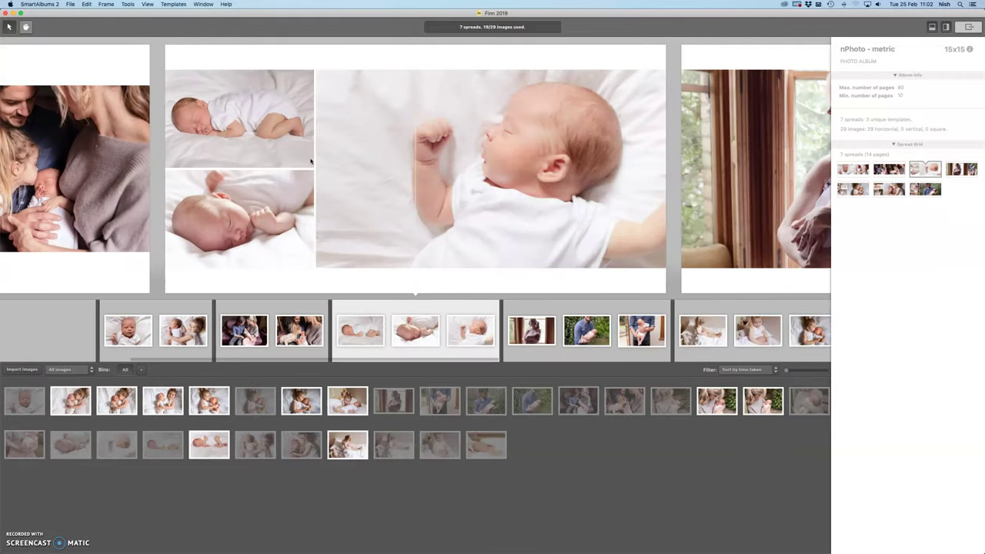
key("Right")
key("Right")
key("Right")
key("Right")
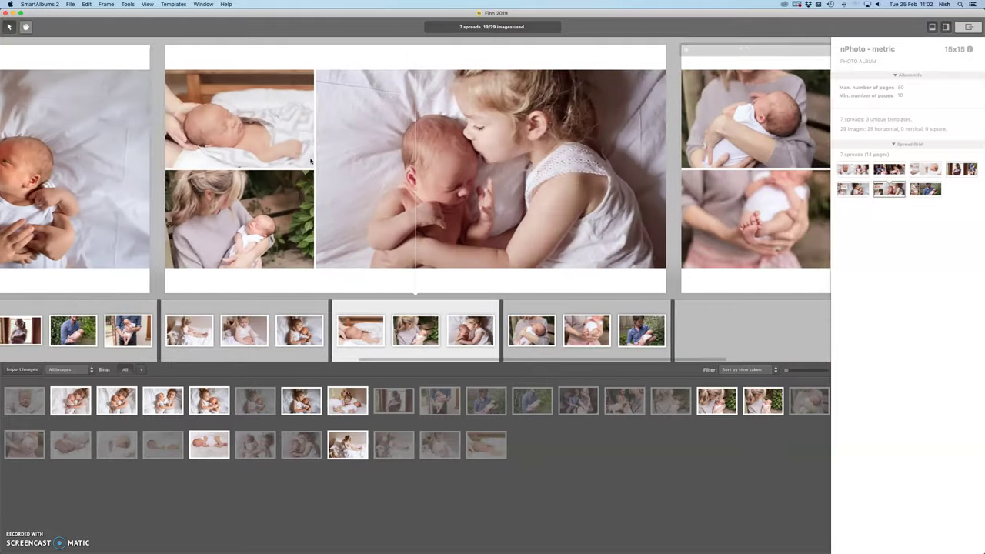
key("Left")
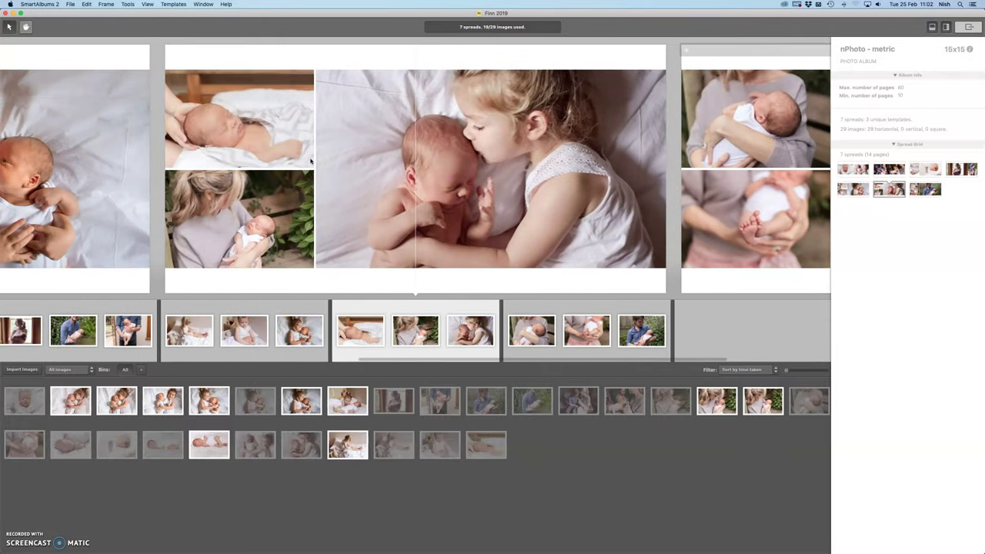
left_click(7, 14)
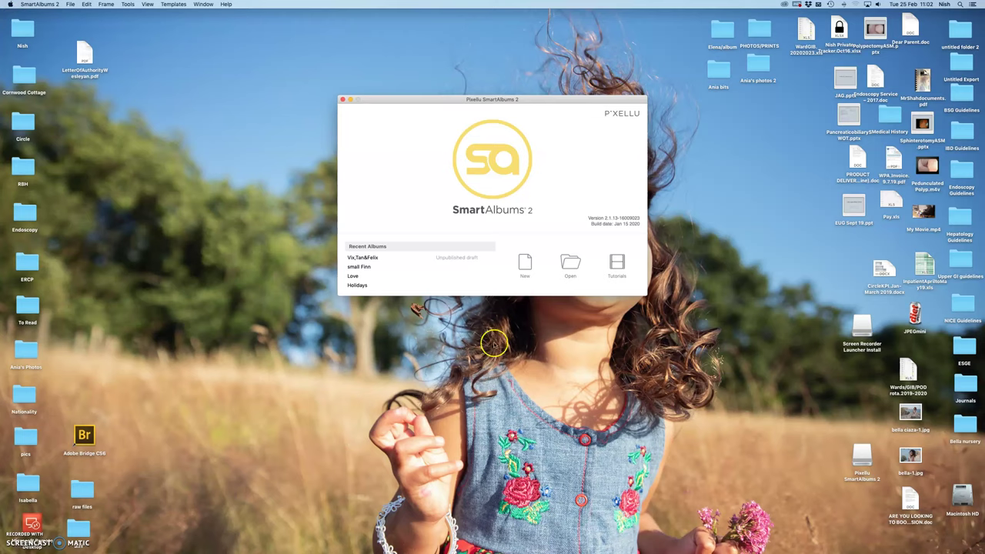
scroll(362, 273, "down", 1)
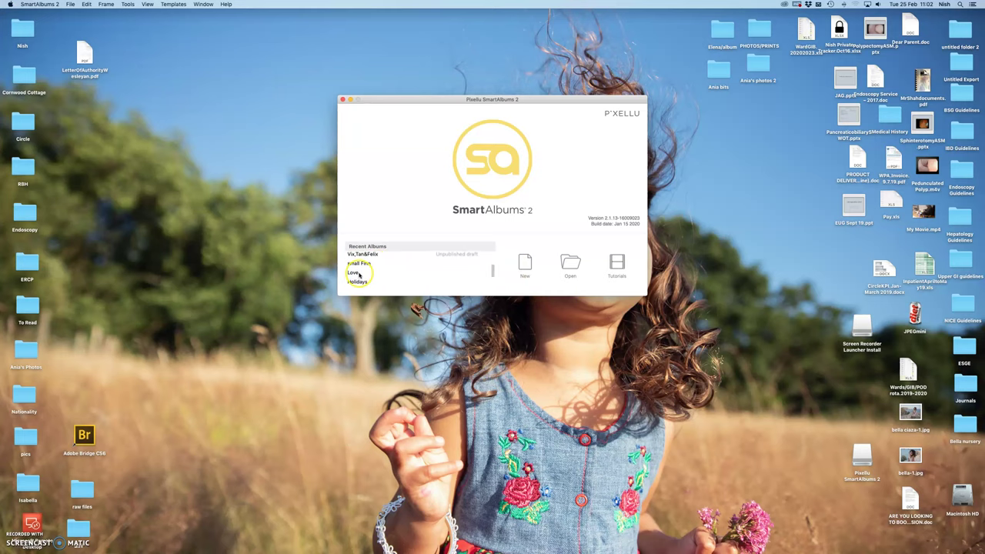
scroll(369, 272, "up", 2)
scroll(369, 271, "up", 2)
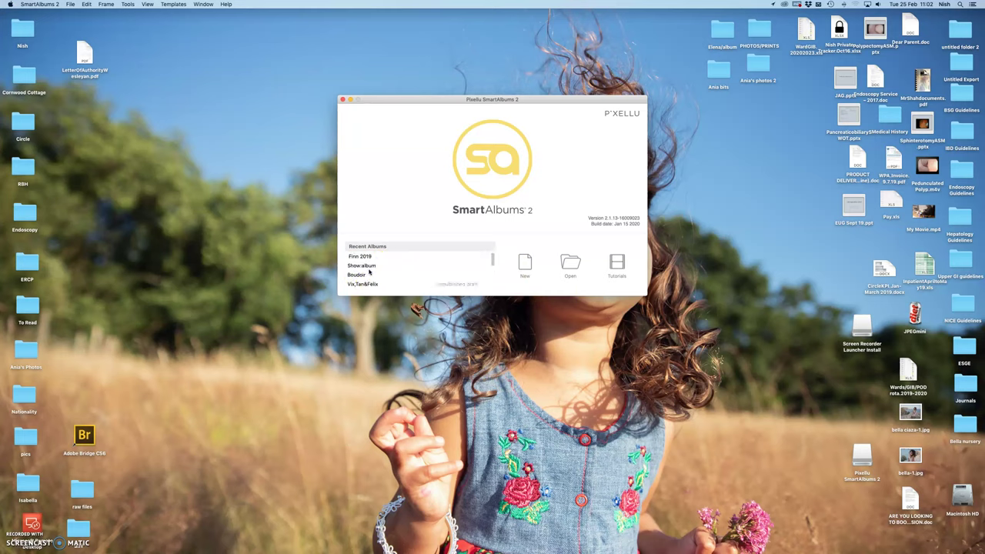
scroll(370, 271, "down", 1)
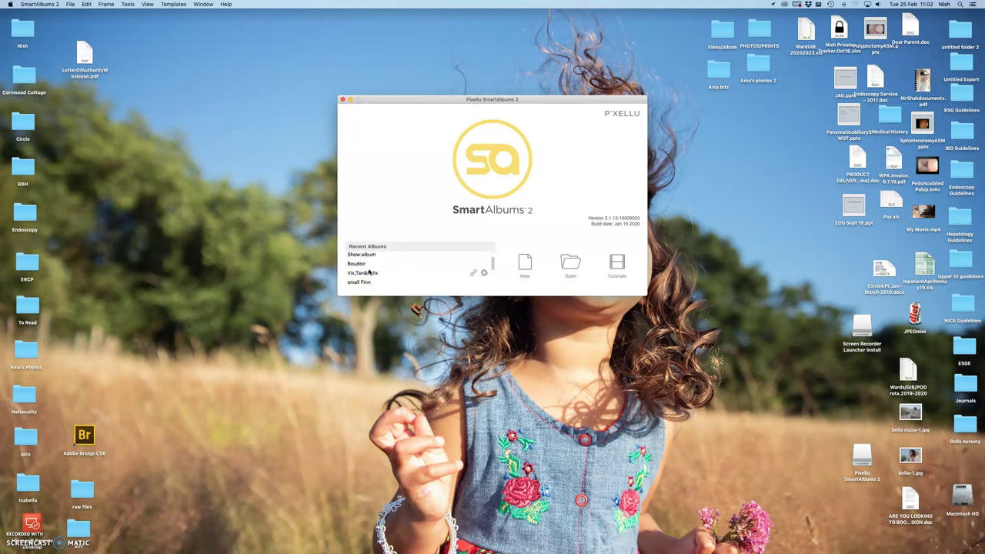
left_click_drag(371, 257, 501, 277)
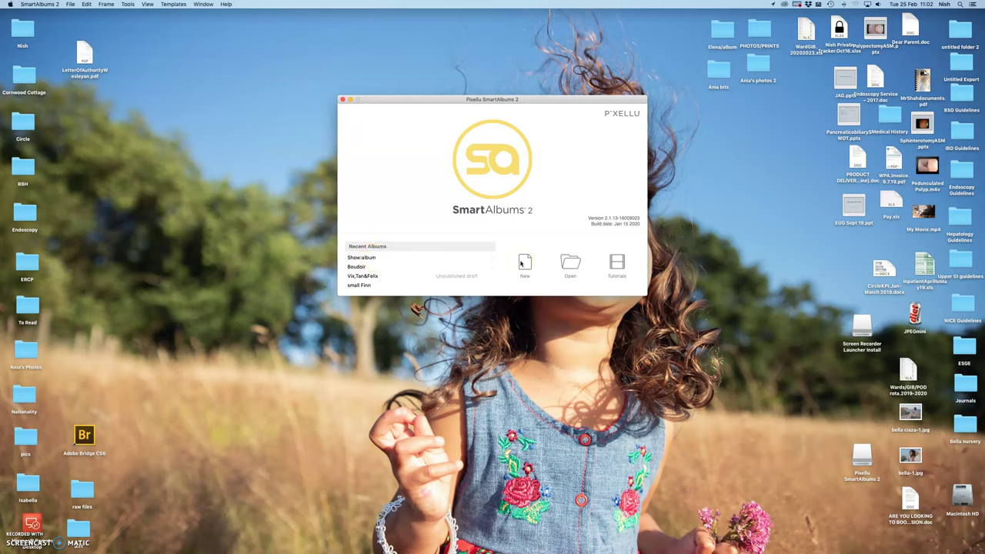
- Start a new project with album company nPhoto - metric and size 20x20
left_click(521, 263)
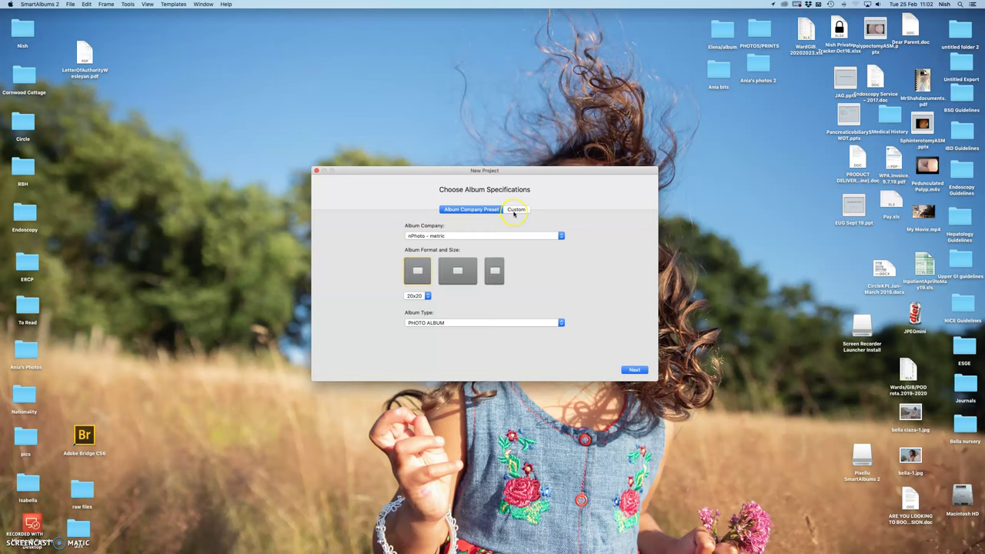
left_click(475, 236)
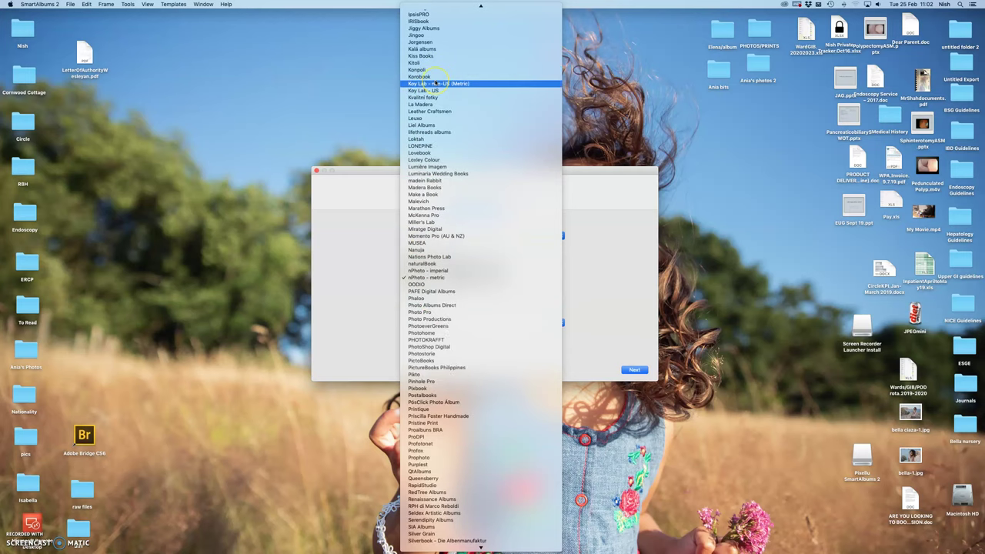
scroll(435, 96, "up", 5)
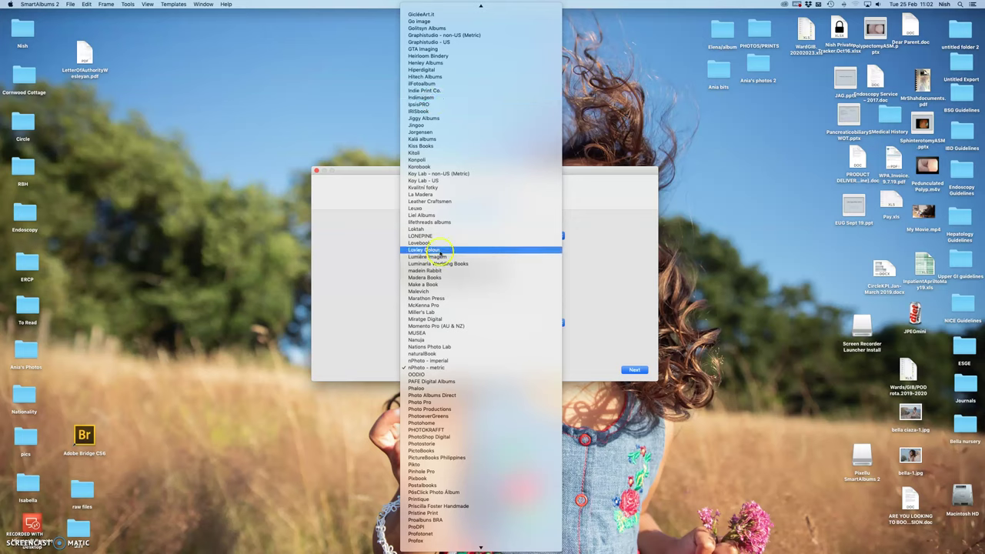
left_click(434, 368)
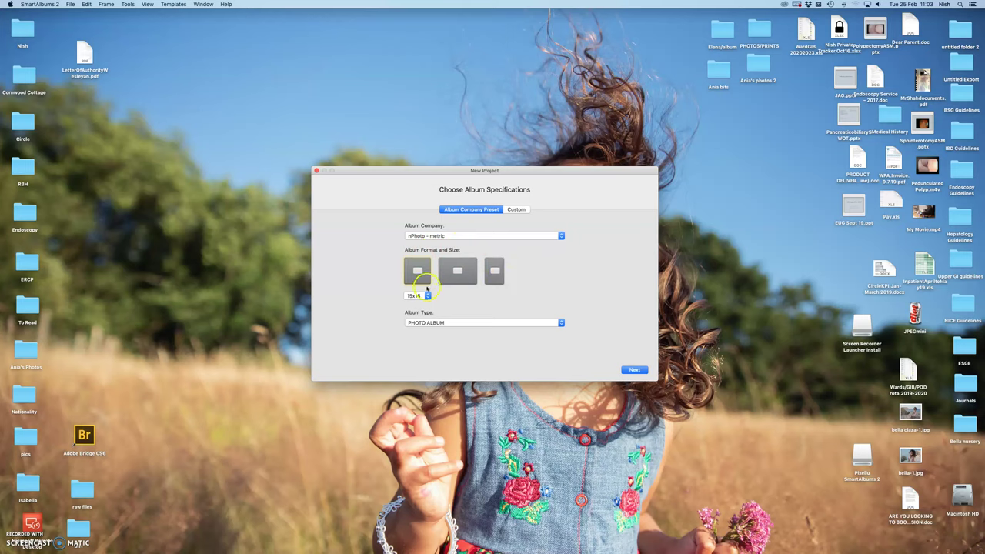
left_click(427, 299)
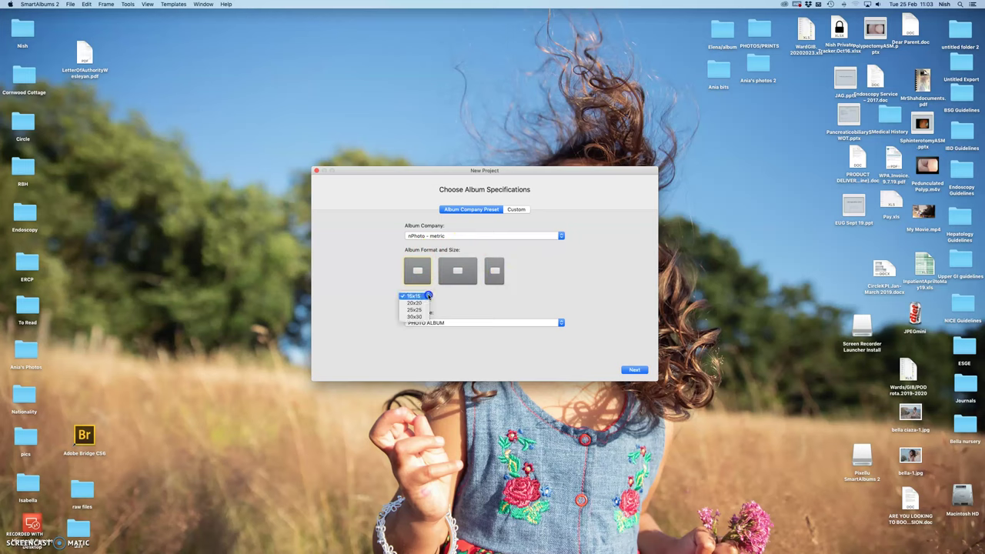
left_click(418, 303)
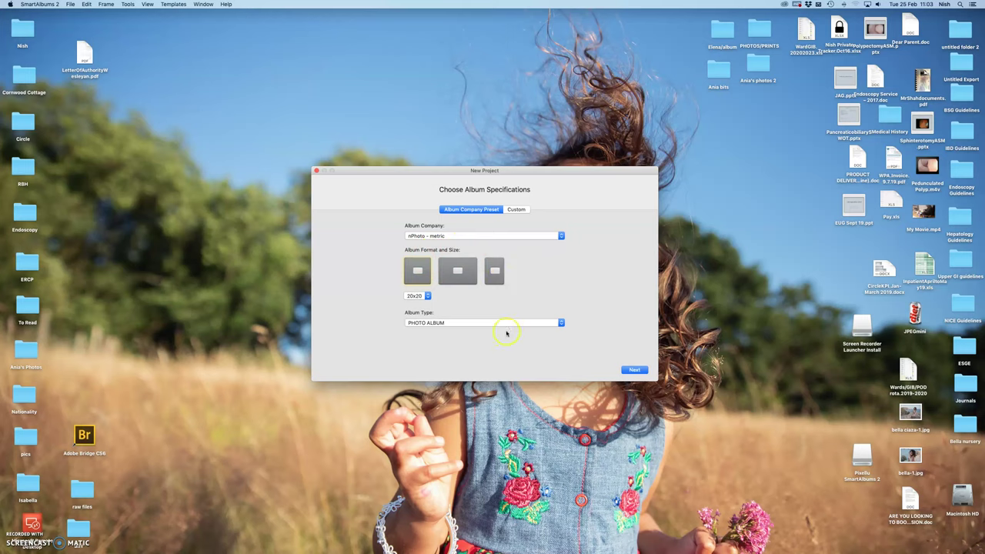
- Confirm PHOTO ALBUM as the album type on the specifications page
left_click(627, 371)
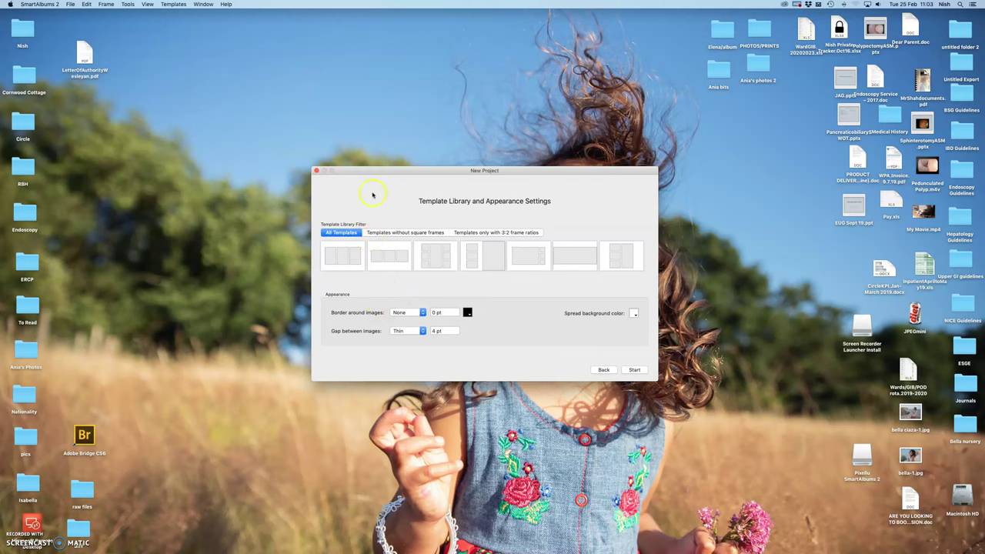
left_click(603, 370)
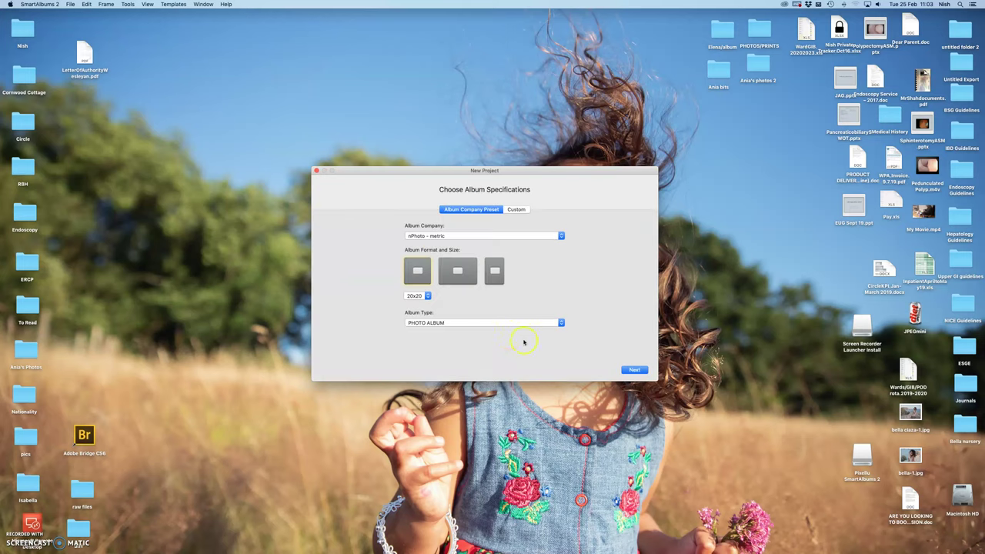
left_click(460, 324)
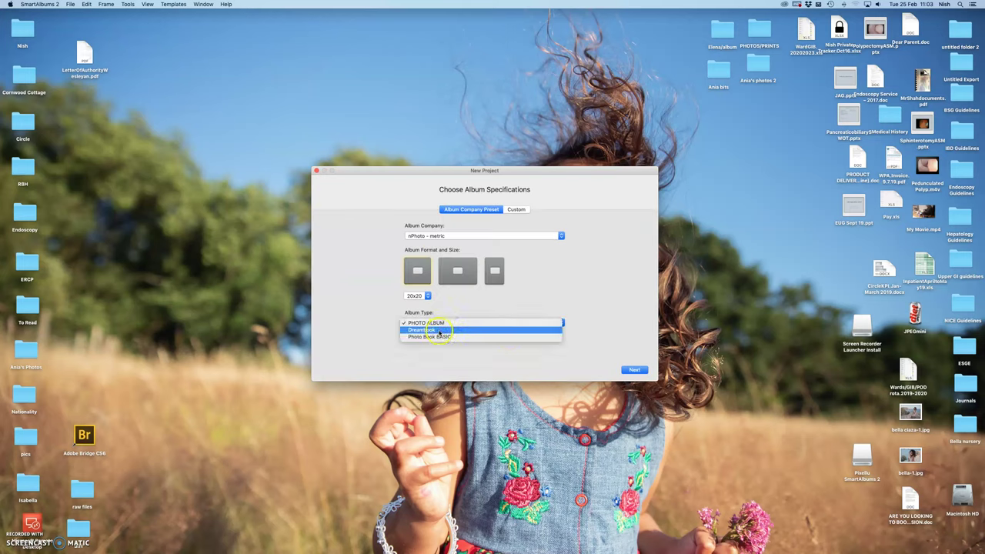
left_click(415, 283)
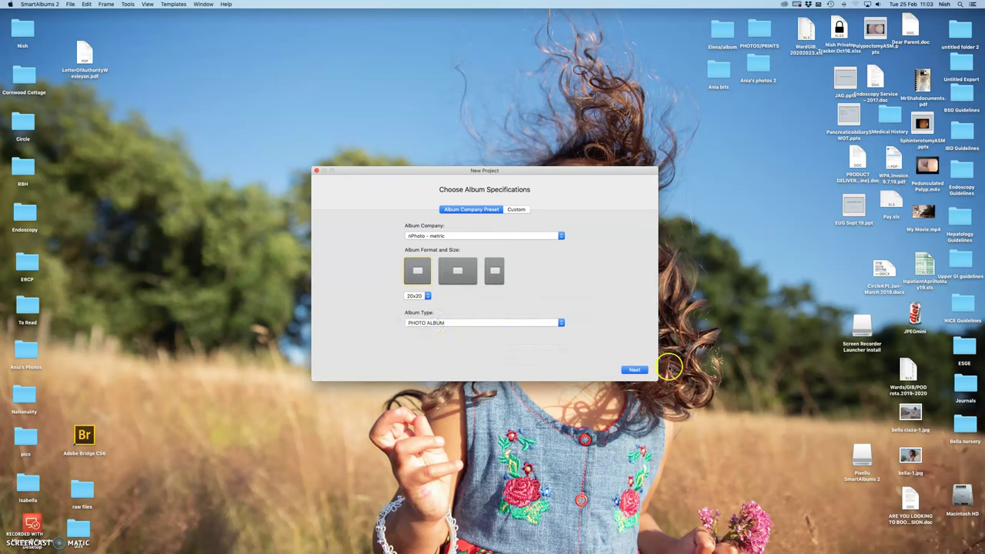
- On the template and appearance page, make the image border and spread background white
left_click(634, 371)
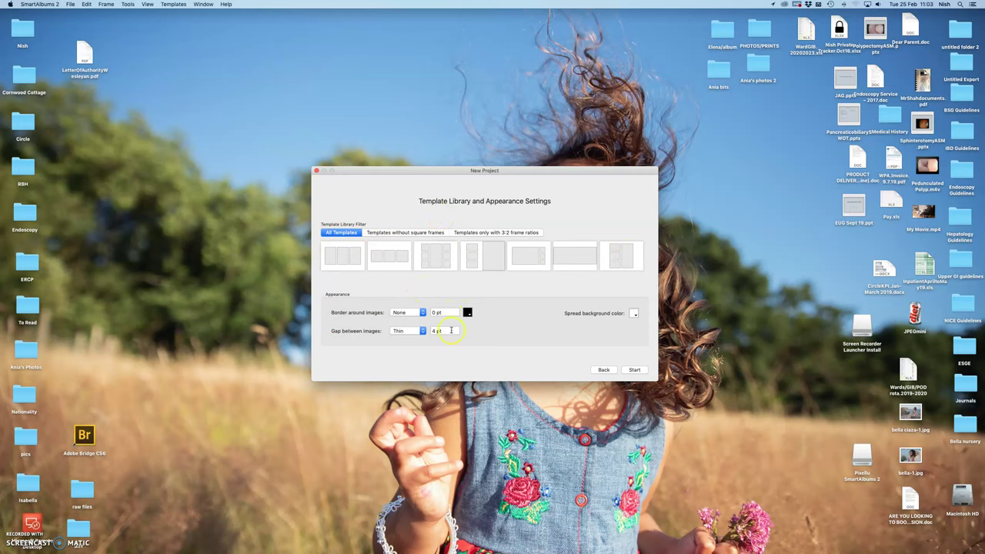
left_click(469, 312)
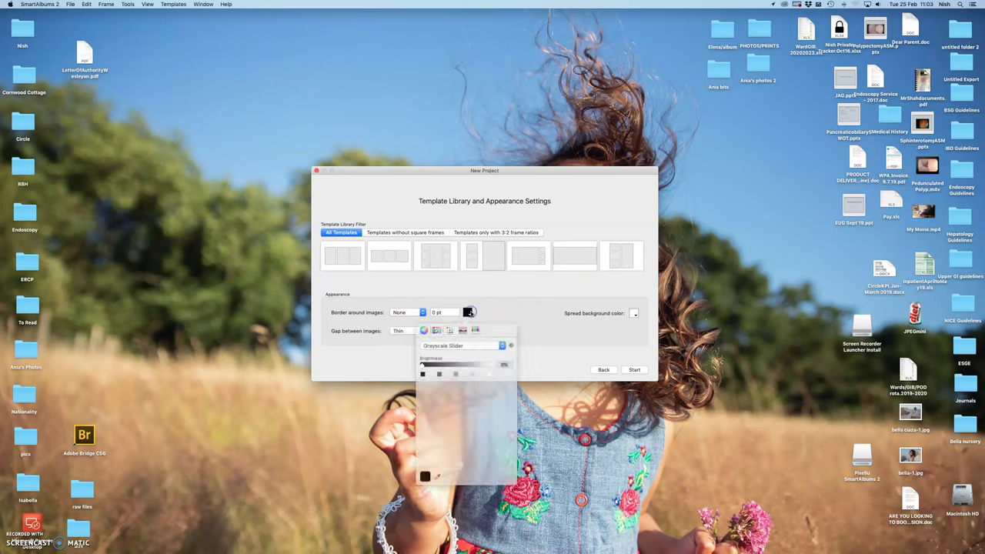
left_click(487, 372)
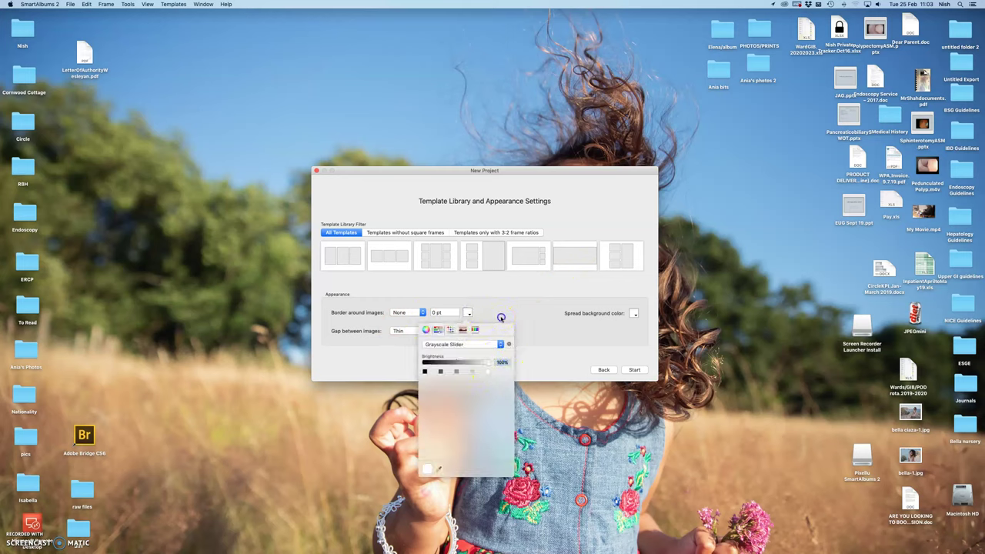
left_click(420, 312)
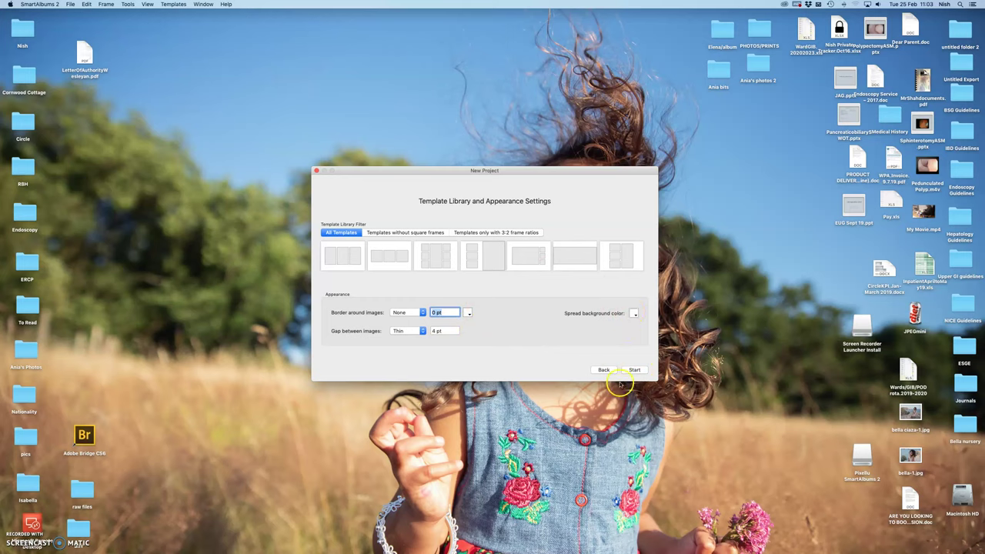
left_click(633, 313)
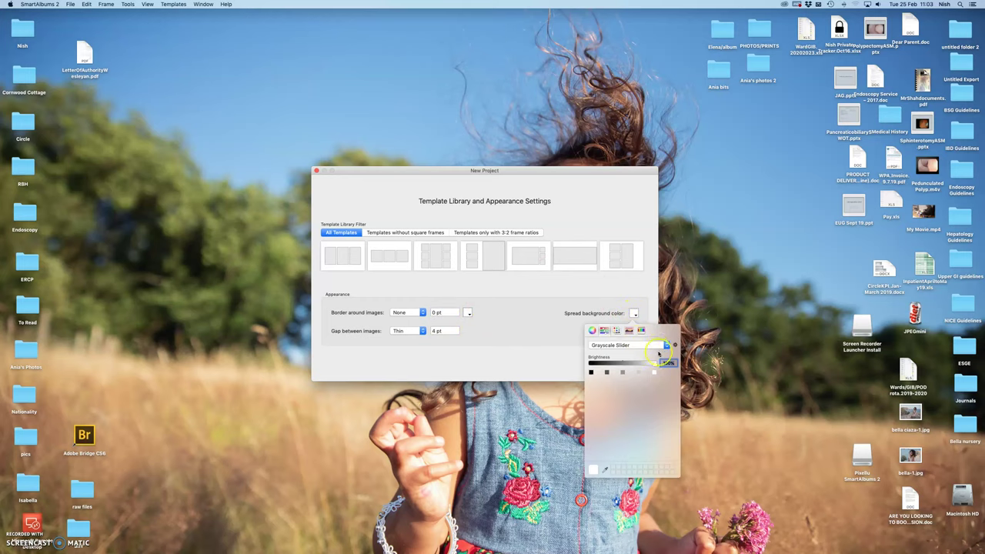
left_click(656, 373)
left_click(539, 340)
- Start the project and save it as newborn in Documents
left_click(635, 369)
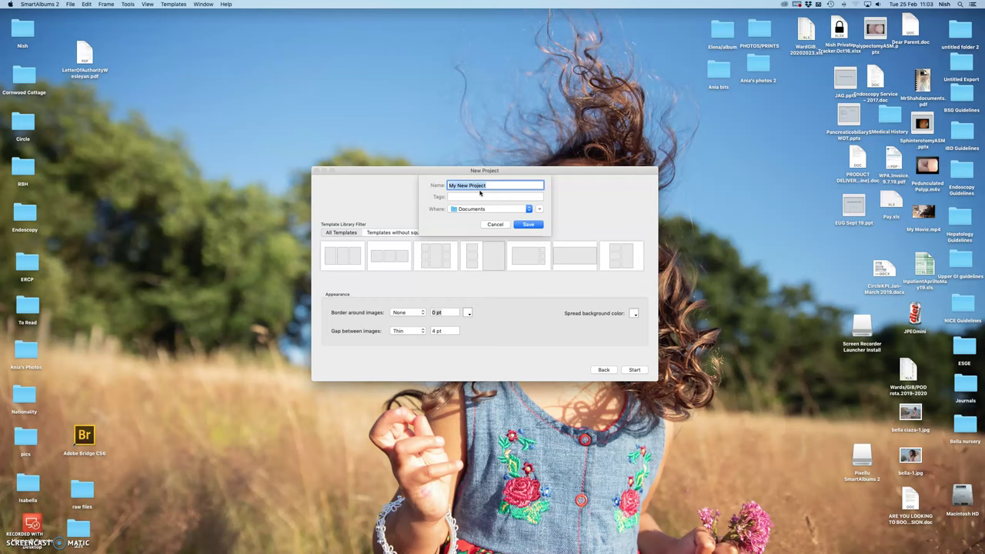
type("newborn.show")
left_click(526, 224)
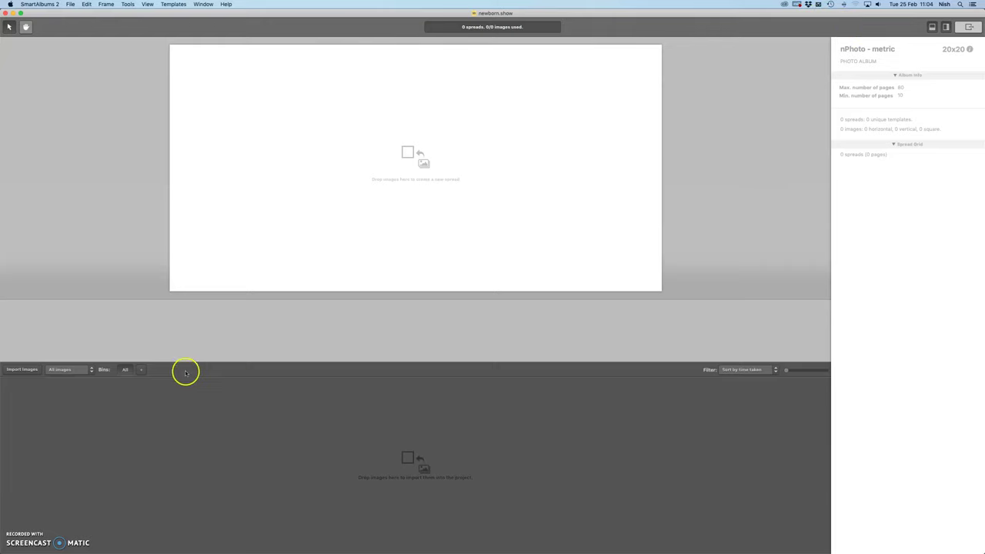
- Search for 'finn' in the import dialog and import the Finn2019 folder's 125 images
left_click(22, 370)
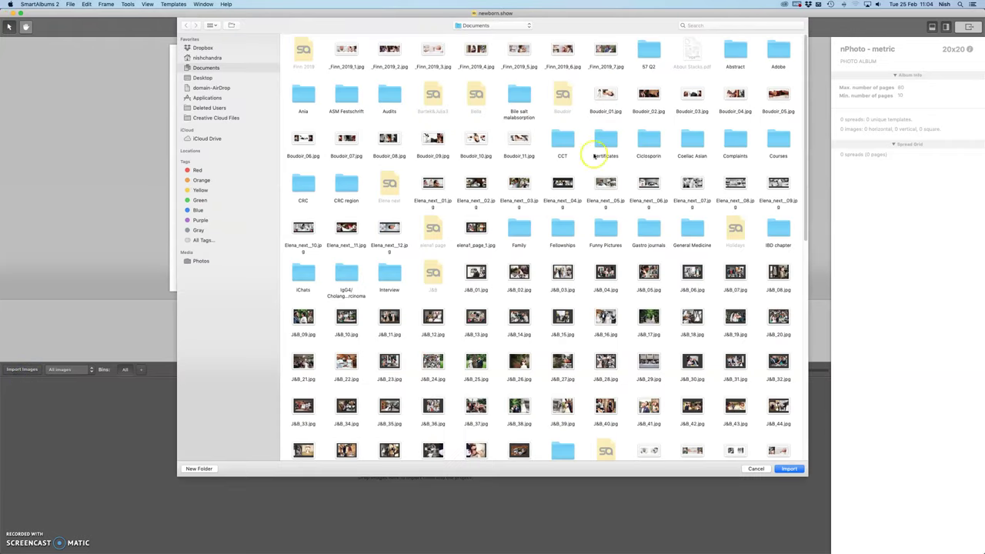
left_click(704, 26)
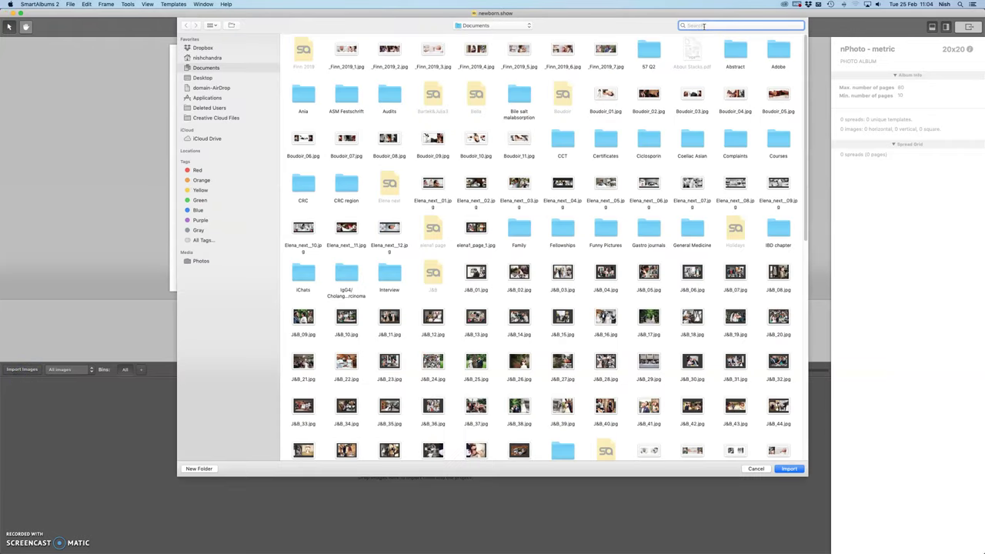
type("finn")
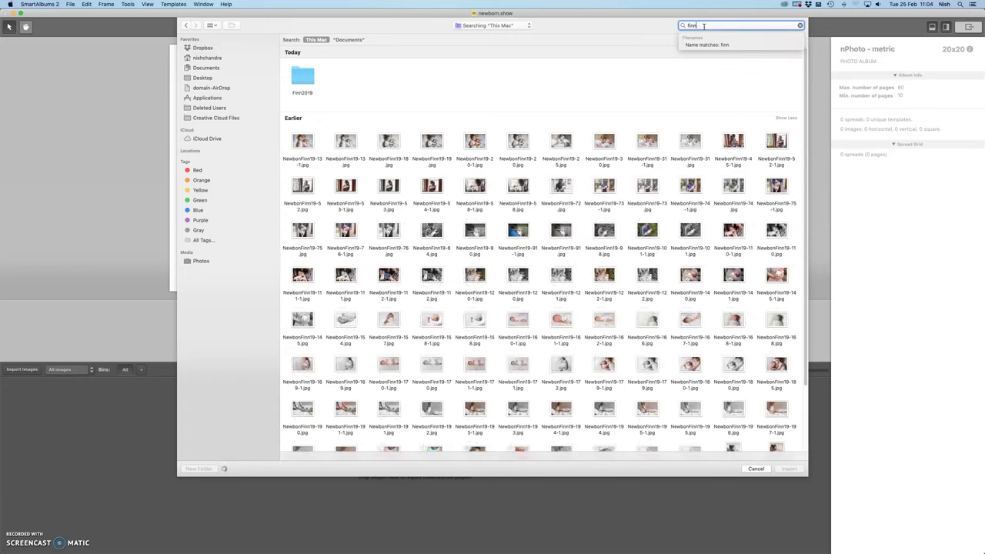
left_click(302, 77)
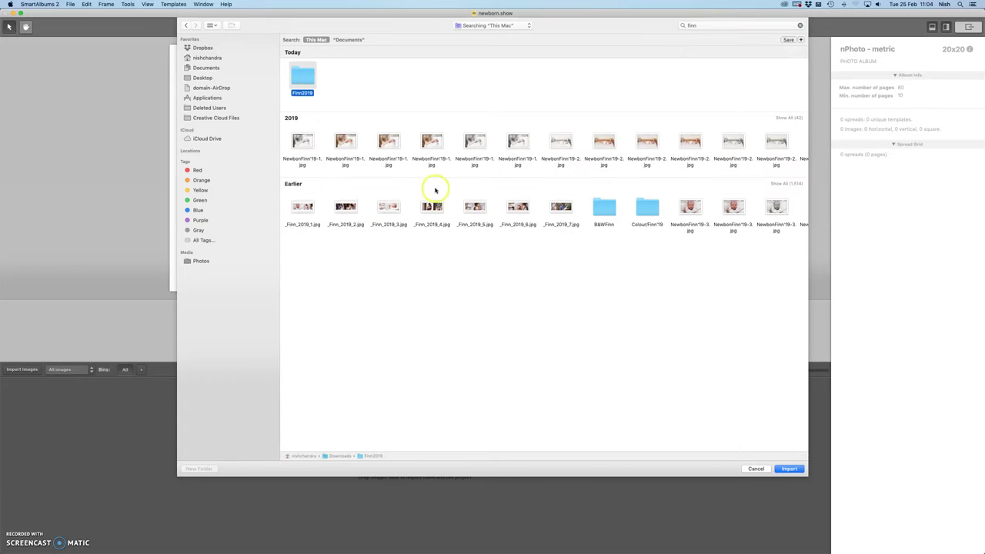
left_click(786, 469)
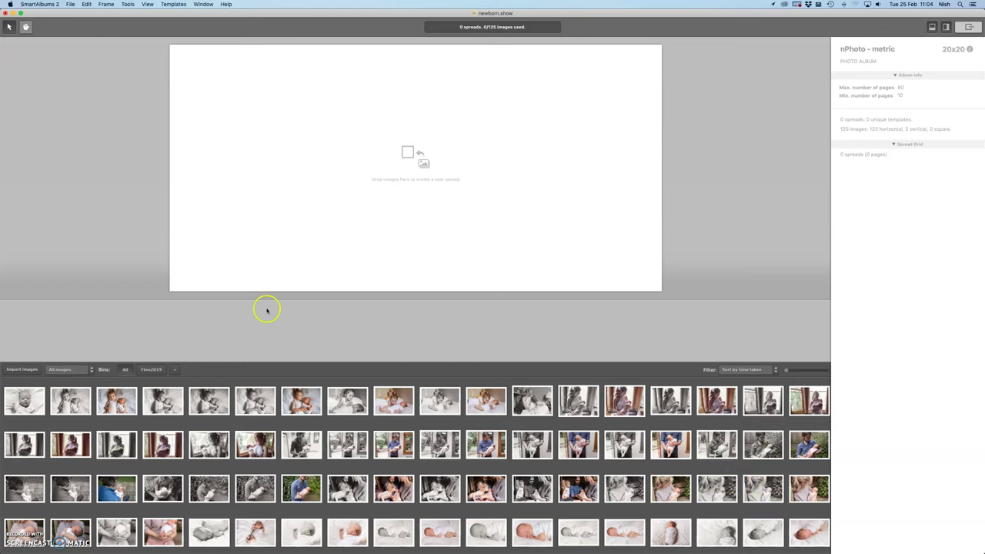
- Build the first spread from the black-and-white photos of the sister kissing and smiling with the newborn
scroll(323, 416, "down", 3)
scroll(324, 416, "down", 1)
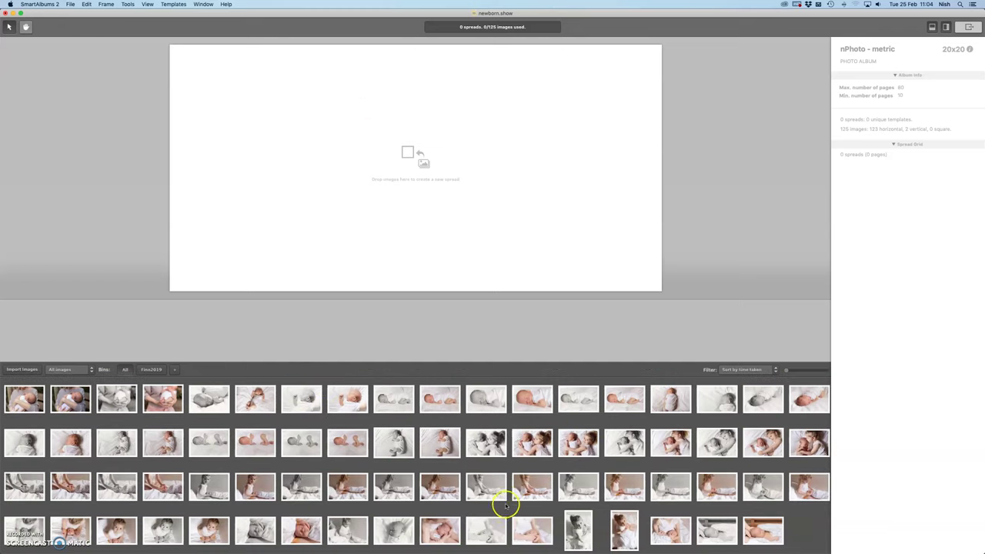
scroll(501, 498, "up", 5)
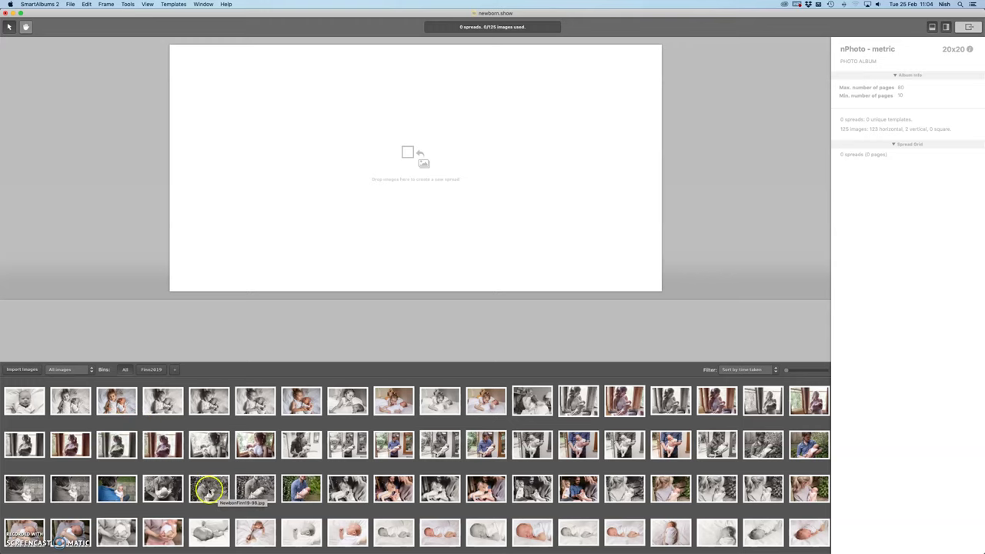
left_click_drag(162, 401, 440, 144)
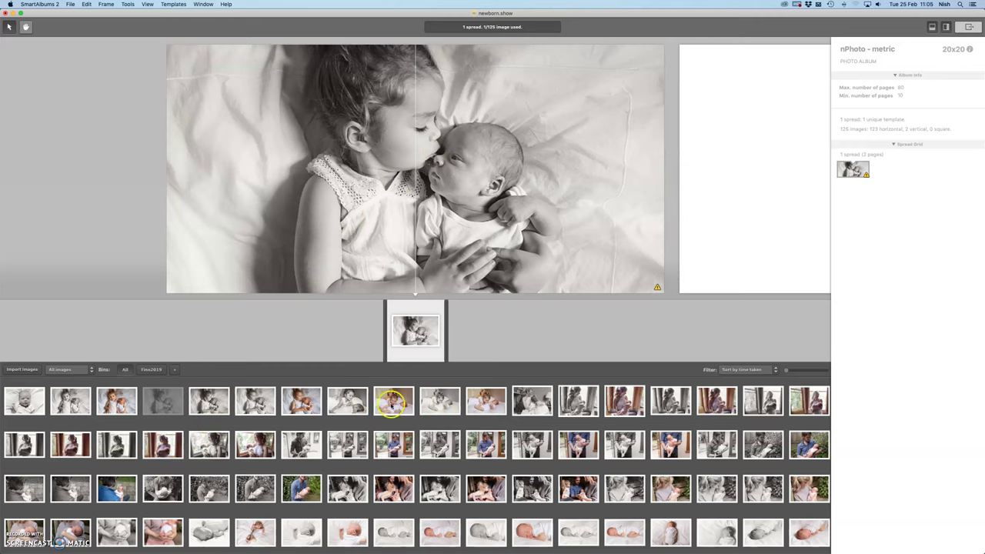
left_click_drag(366, 401, 411, 357)
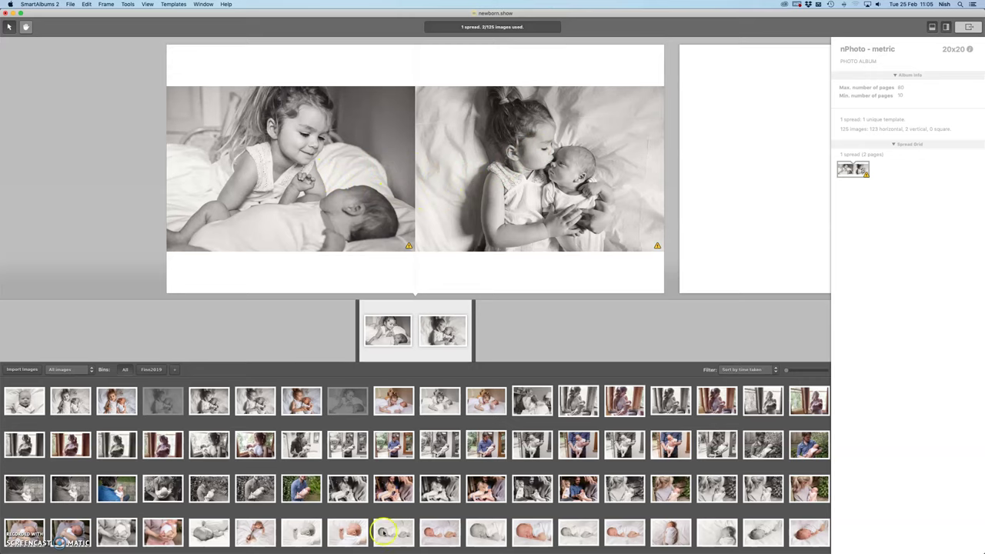
mouse_move(453, 549)
scroll(446, 488, "down", 5)
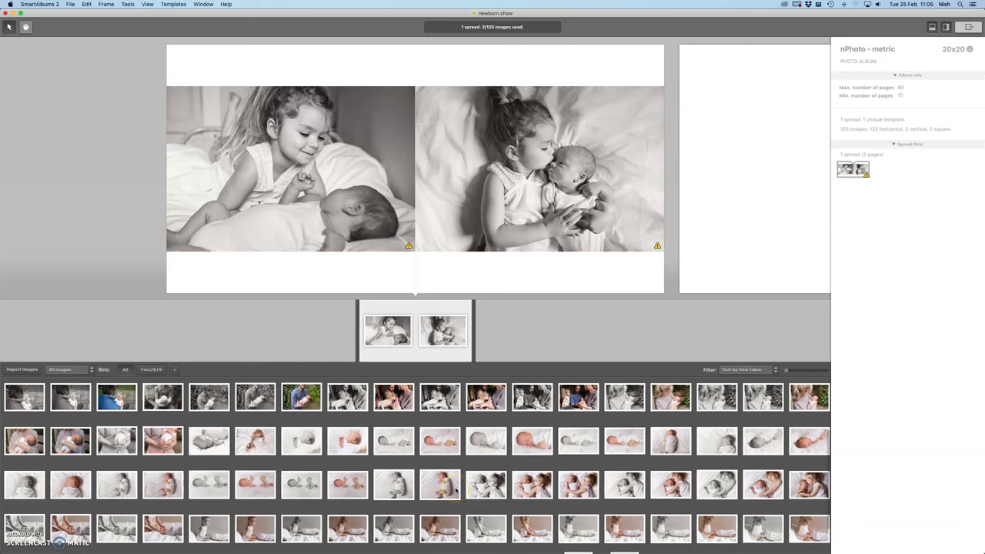
left_click(599, 483)
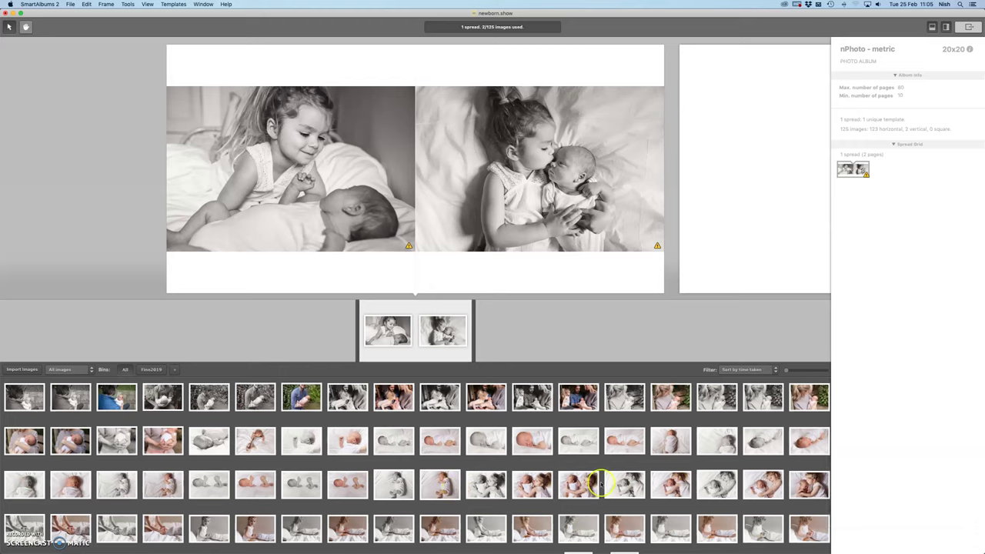
left_click_drag(627, 482, 542, 512)
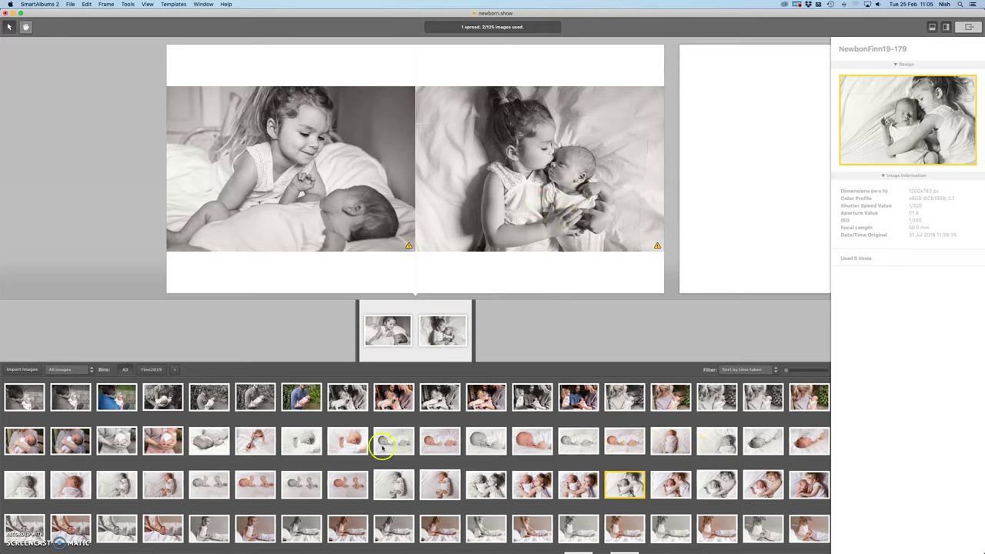
- Swap the first spread's left photo for a black-and-white sleeping baby and adjust its crop
left_click_drag(350, 441, 299, 218)
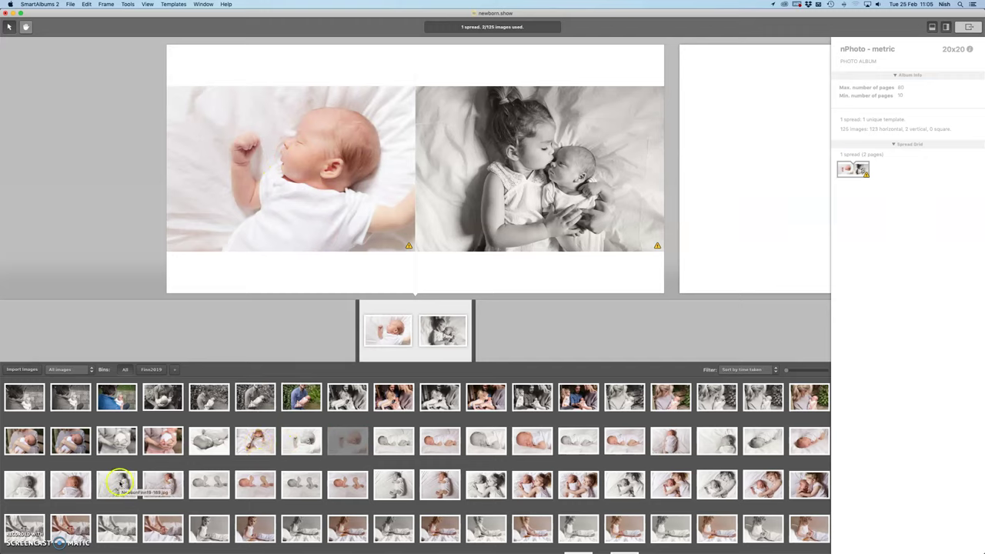
left_click(454, 490)
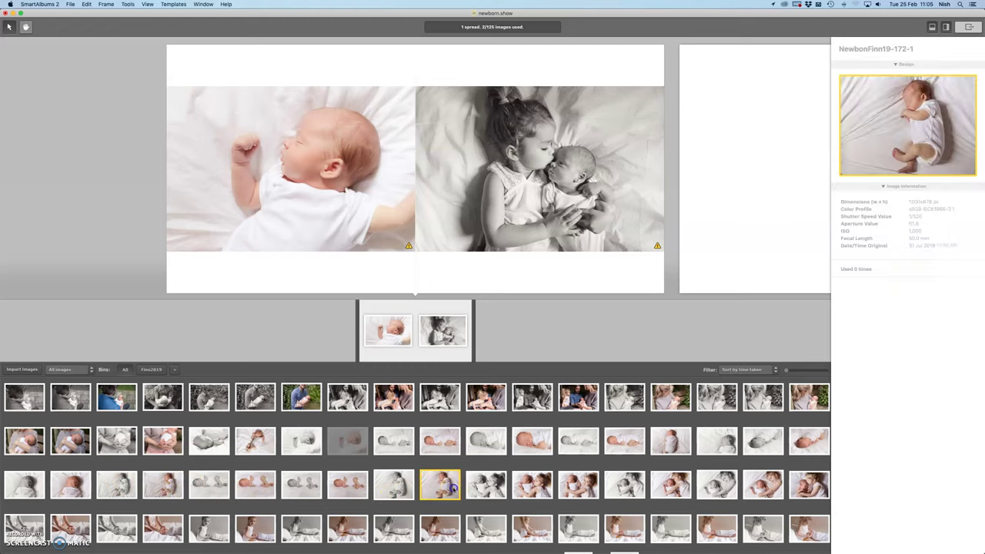
left_click_drag(455, 490, 374, 198)
left_click(375, 457)
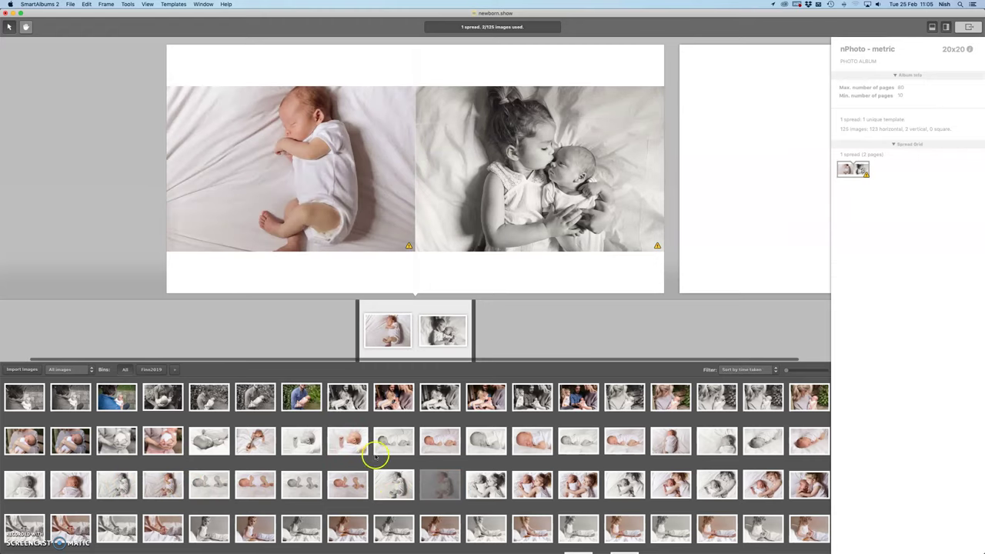
left_click_drag(300, 484, 328, 192)
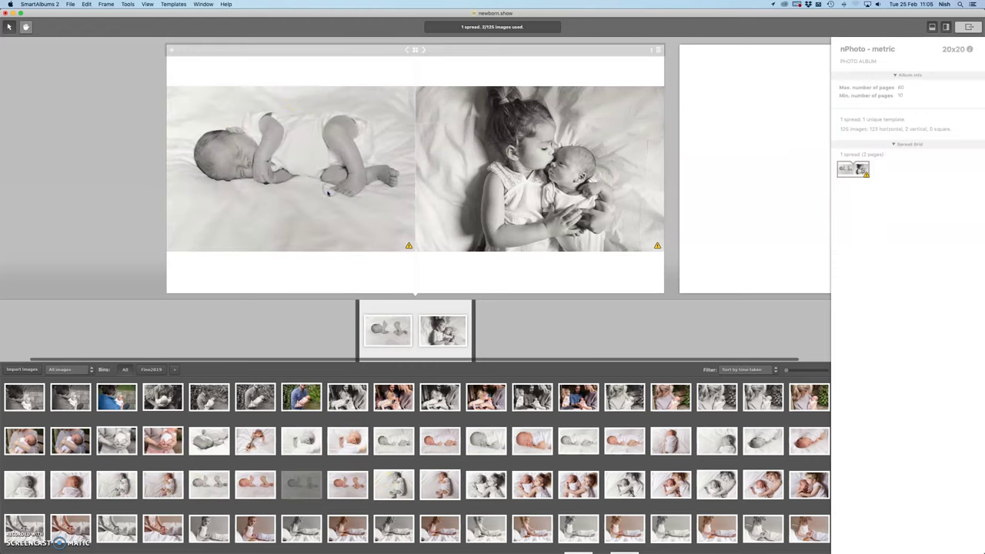
left_click(304, 195)
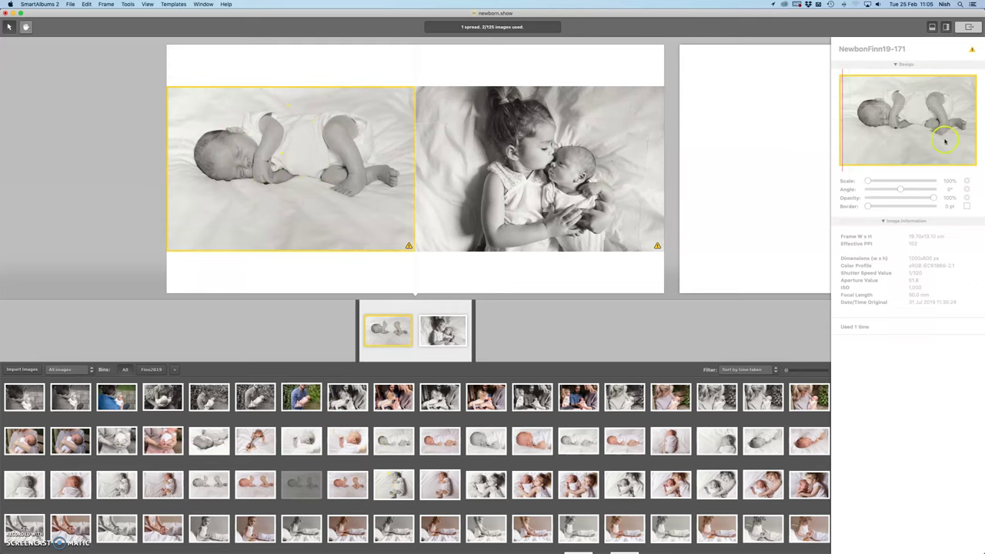
mouse_move(911, 138)
left_mouse_down()
mouse_move(913, 149)
mouse_move(909, 107)
mouse_move(909, 138)
left_mouse_up()
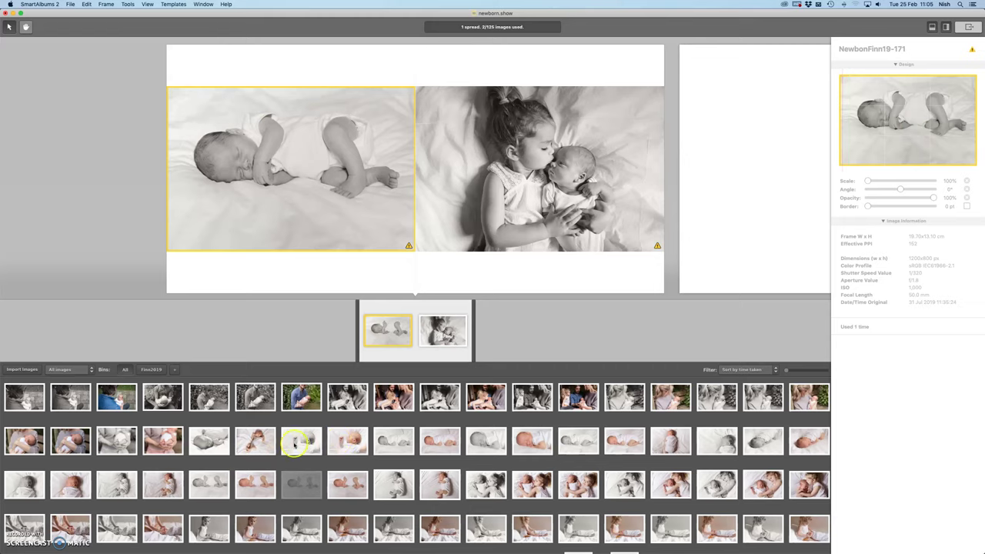
- Put a black-and-white close-up in the left frame and start a second spread with a colour sleeping newborn
left_click_drag(301, 439, 302, 217)
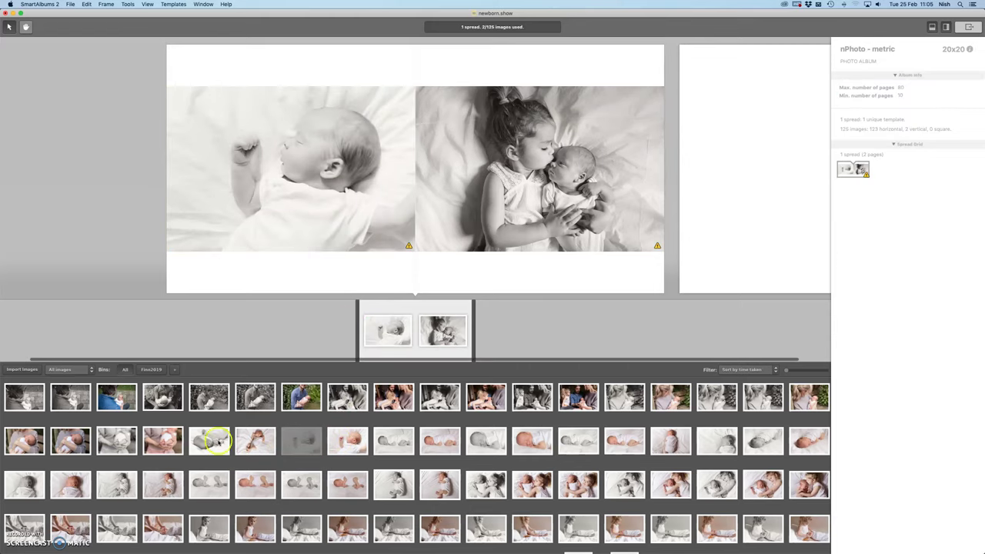
left_click_drag(208, 437, 328, 250)
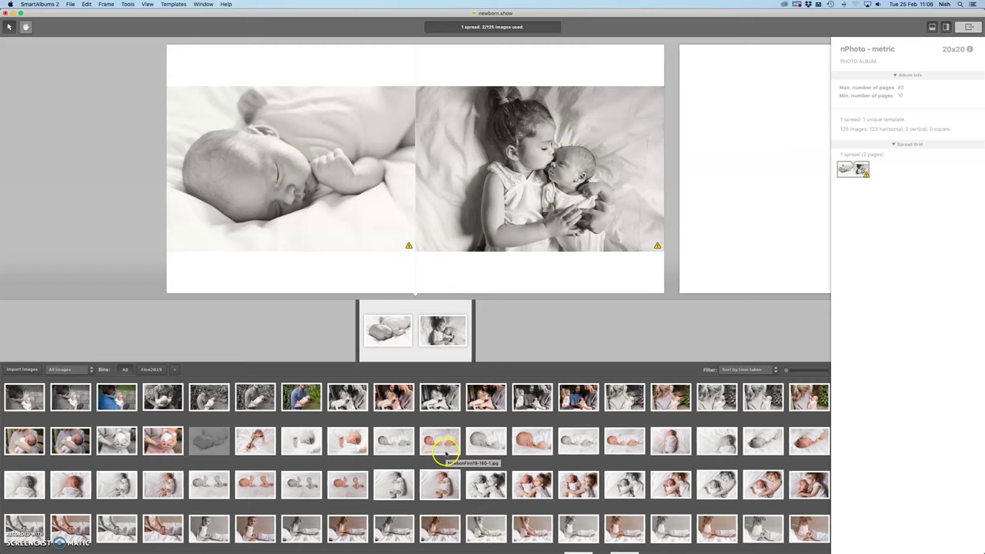
left_click_drag(445, 452, 514, 353)
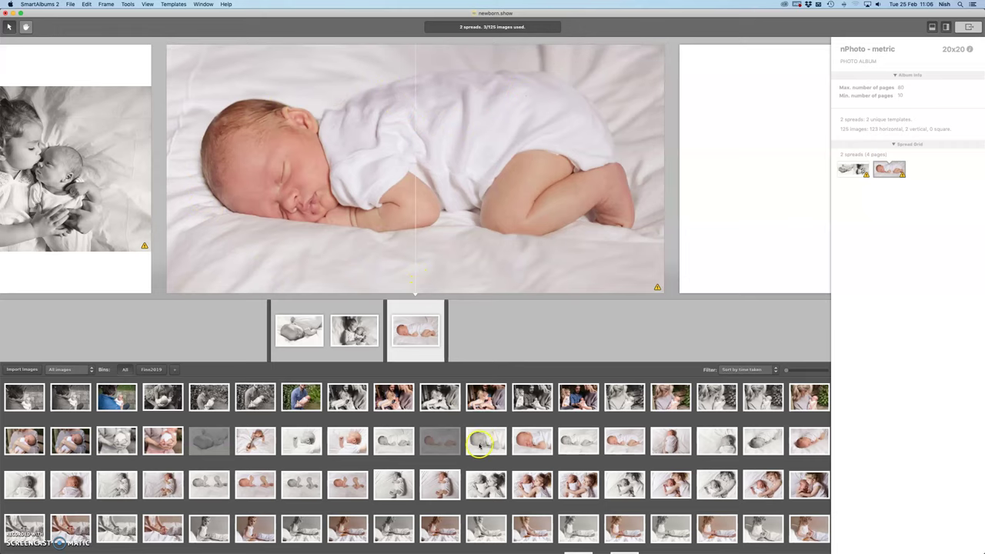
- Swap the second spread's close-up for a full-length sleeping-baby photo and shift it slightly lower
left_click_drag(522, 443, 398, 99)
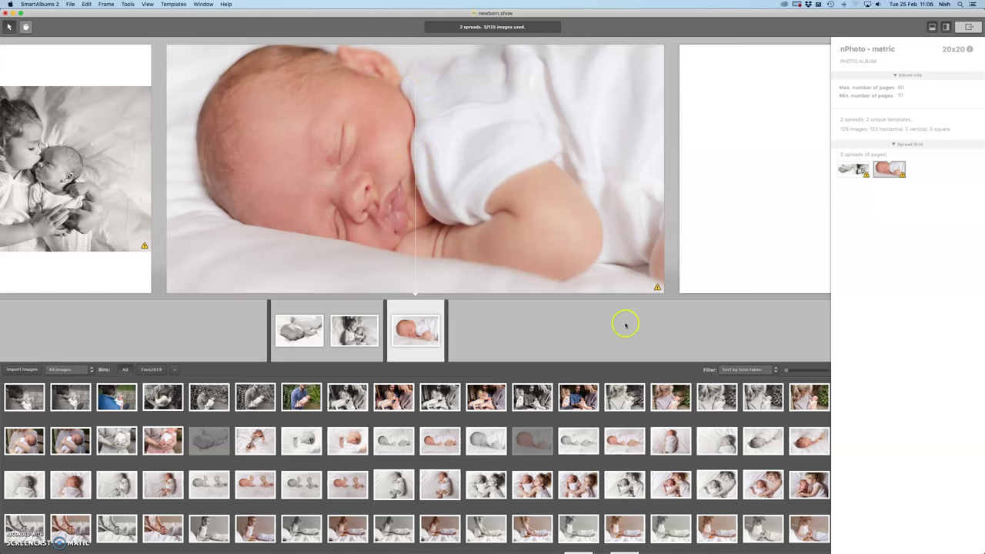
left_click_drag(625, 445, 416, 229)
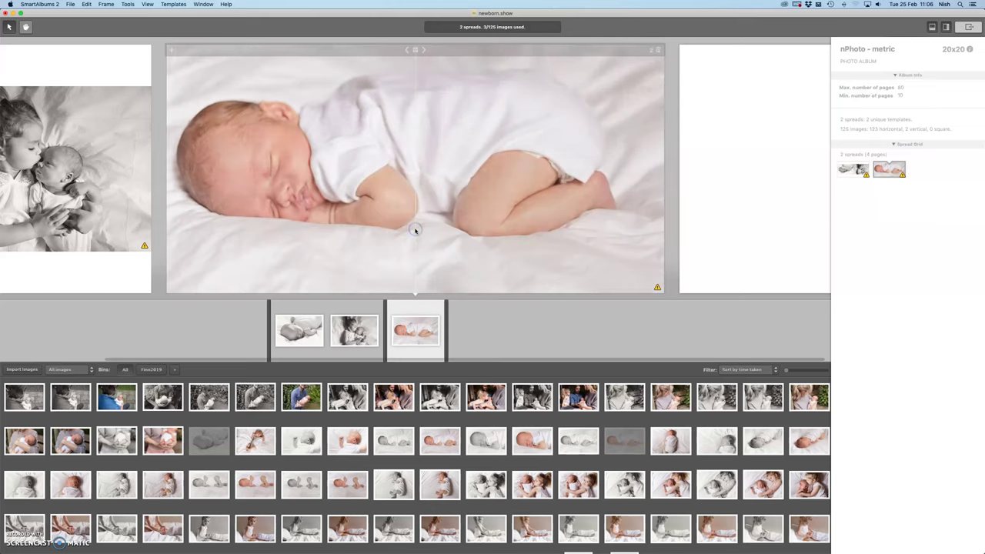
left_click(398, 176)
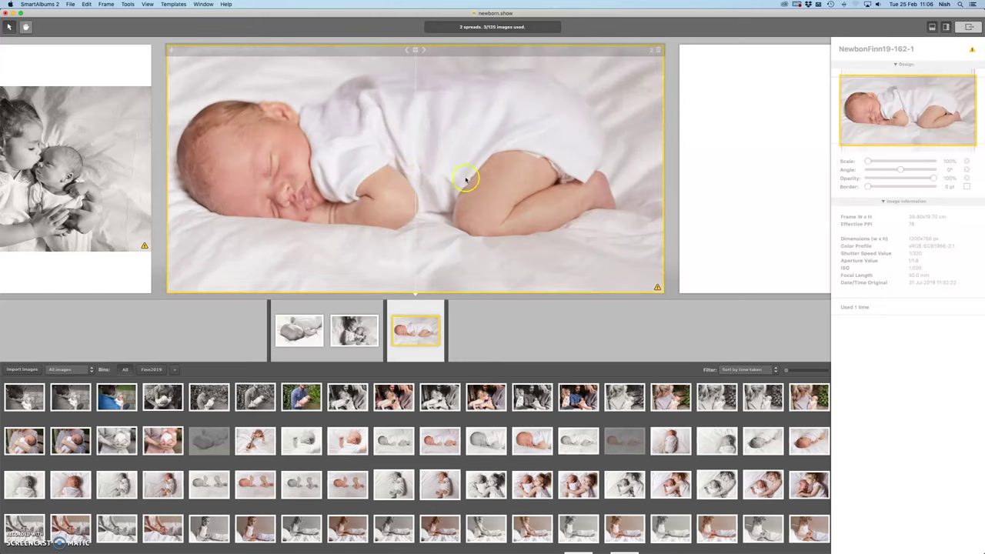
left_click_drag(872, 149, 884, 131)
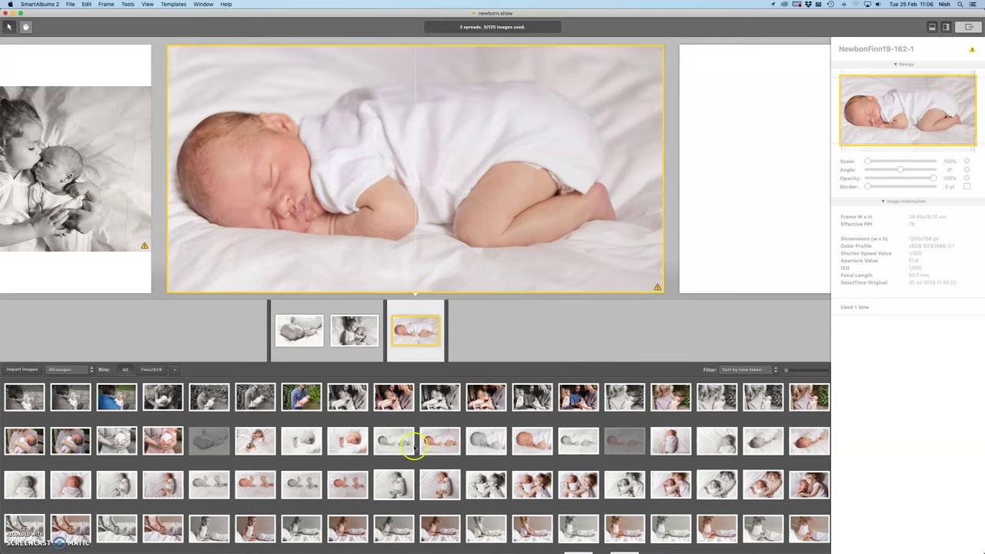
- Start a third spread with the father, mother-and-baby and baby-on-blanket photos
left_click_drag(302, 397, 504, 316)
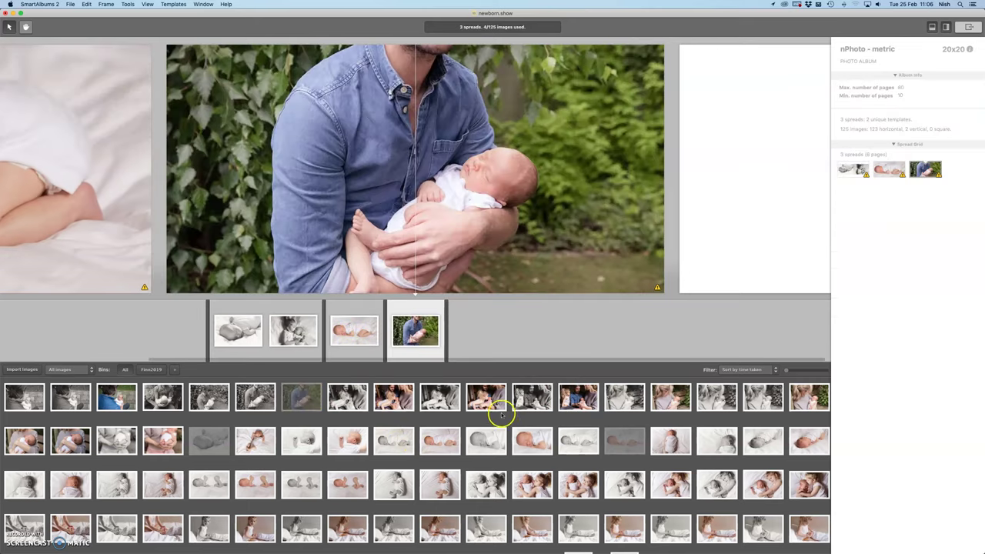
left_click_drag(661, 400, 421, 339)
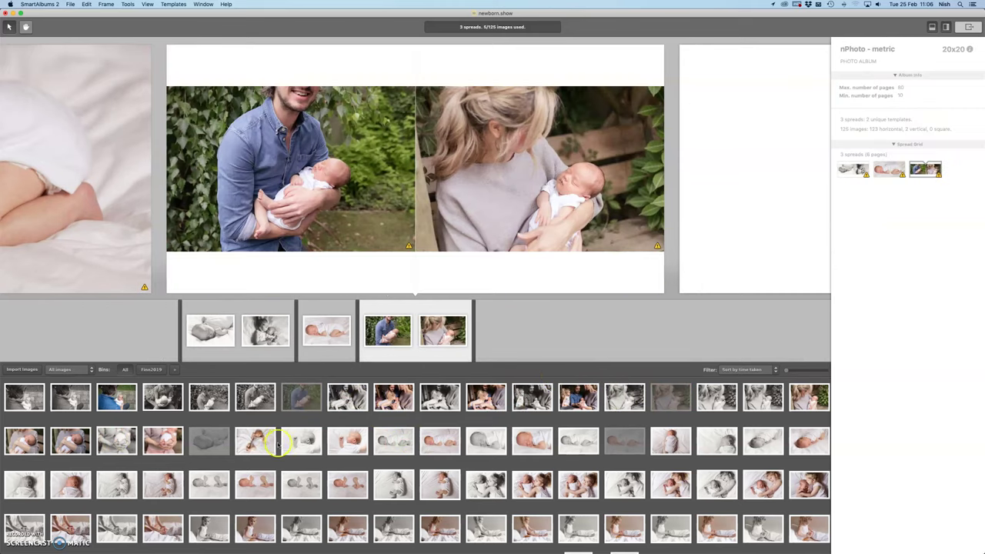
left_click_drag(273, 445, 427, 342)
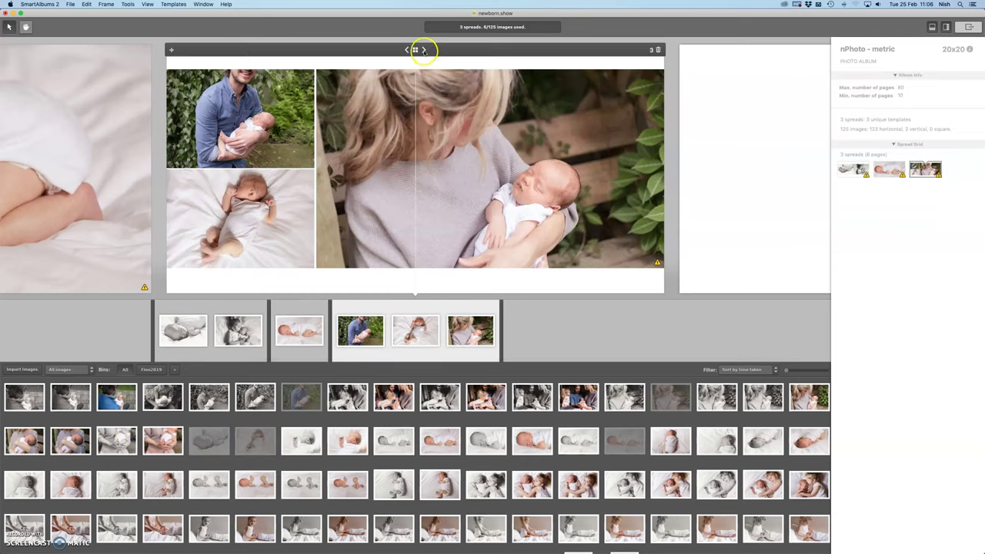
- Cycle through layouts for the third spread, reframing the middle baby photo along the way
left_click(423, 50)
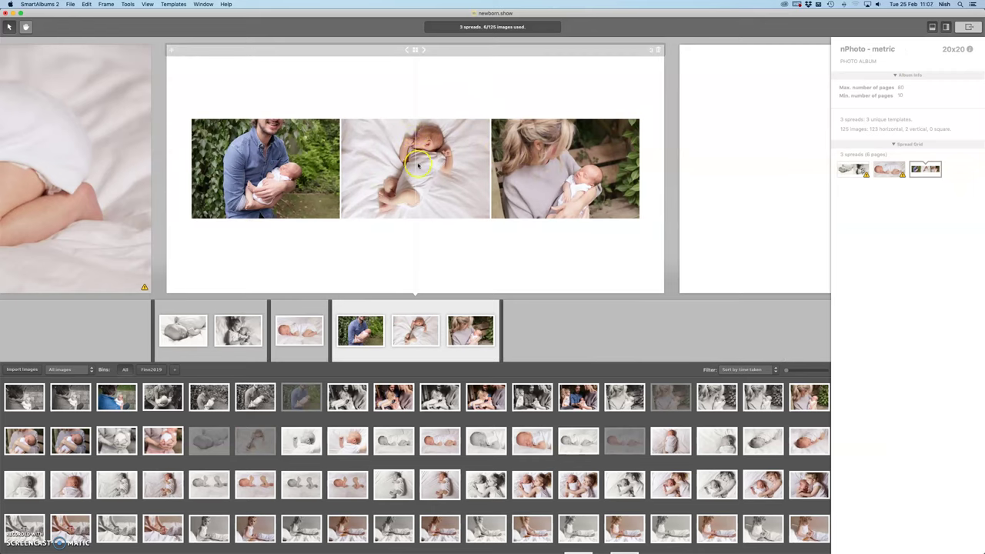
mouse_move(418, 164)
left_mouse_down()
mouse_move(411, 120)
mouse_move(418, 173)
left_mouse_up()
left_click(423, 50)
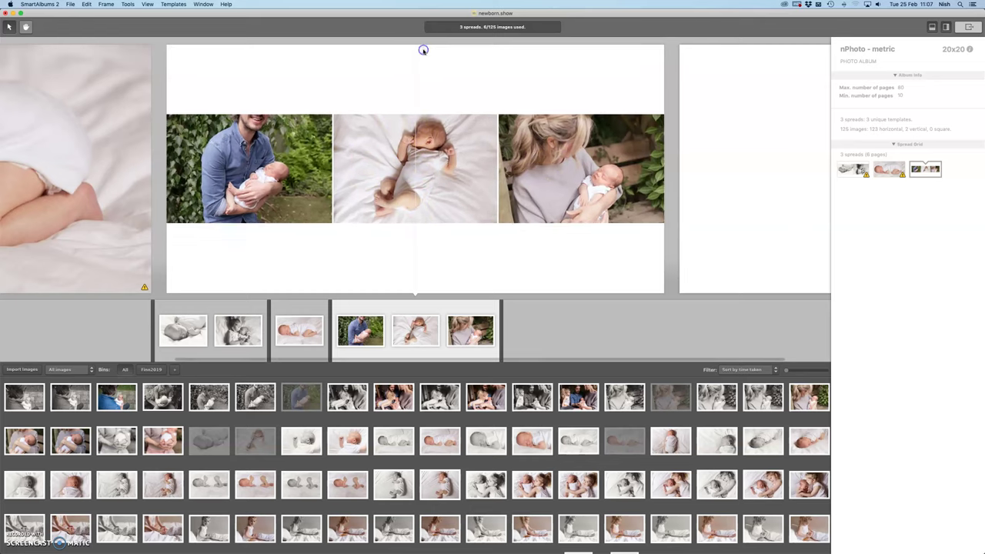
left_click(424, 50)
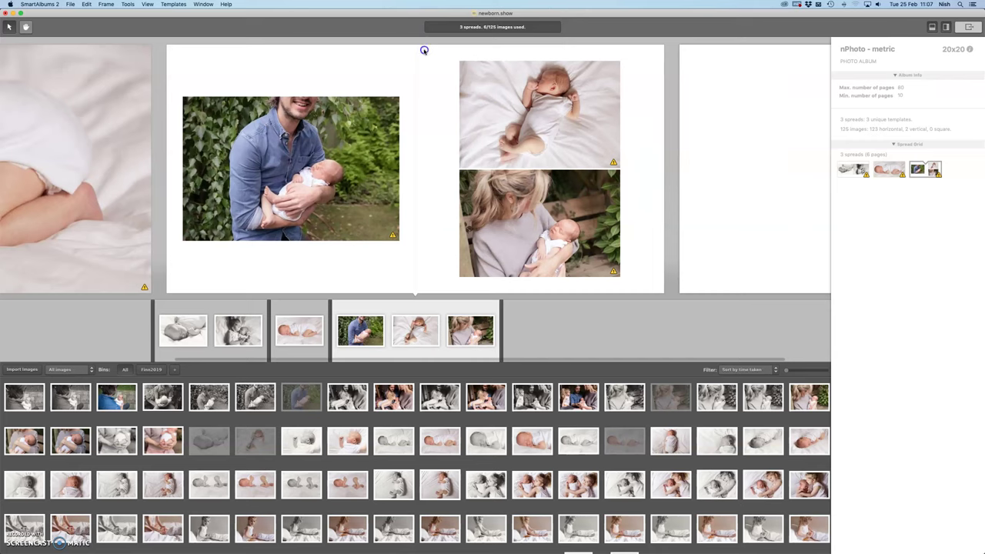
left_click(425, 50)
left_click(424, 50)
left_click(424, 50)
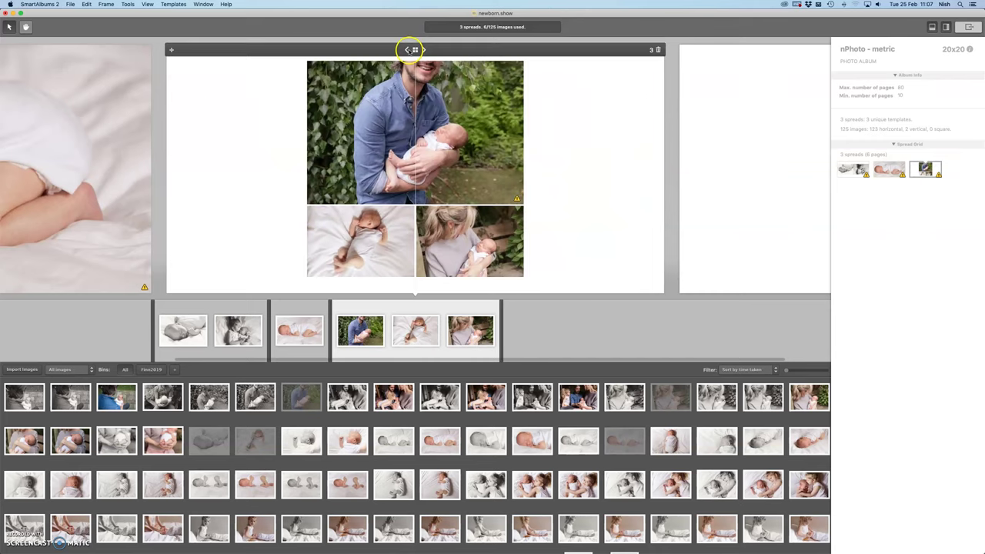
left_click(407, 50)
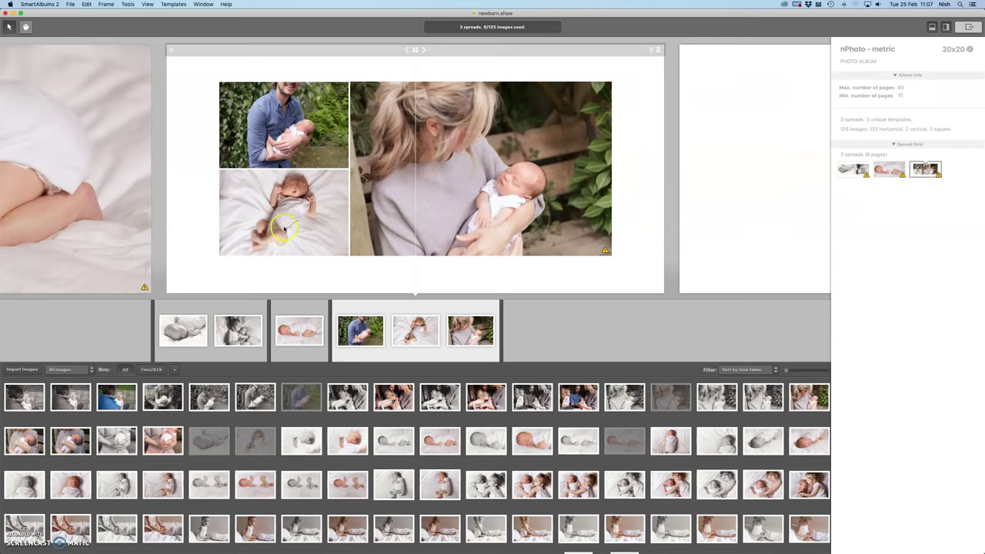
- Place the baby-on-blanket photo in the large left frame and reposition its crop
left_click_drag(273, 226, 423, 198)
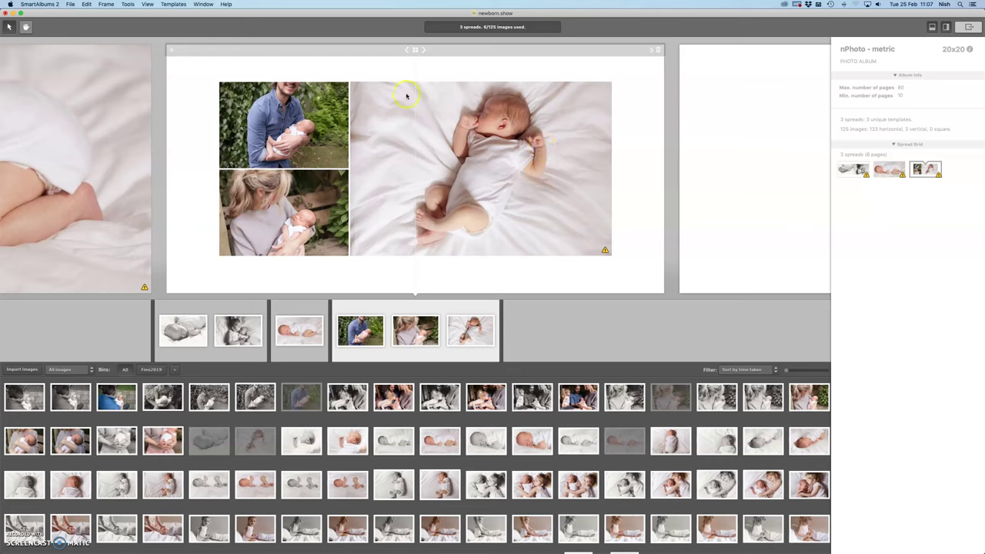
left_click(423, 51)
left_click(423, 50)
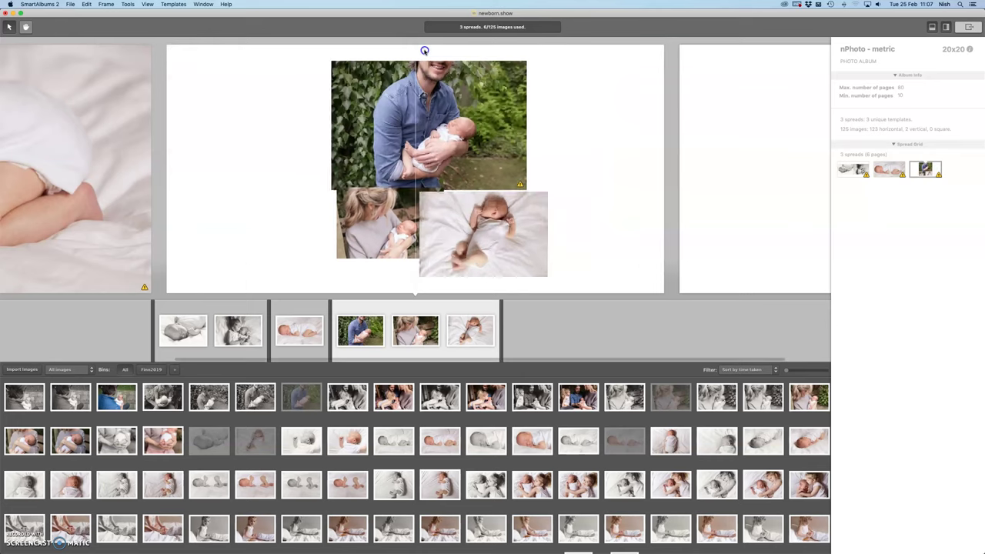
left_click(424, 50)
left_click(424, 51)
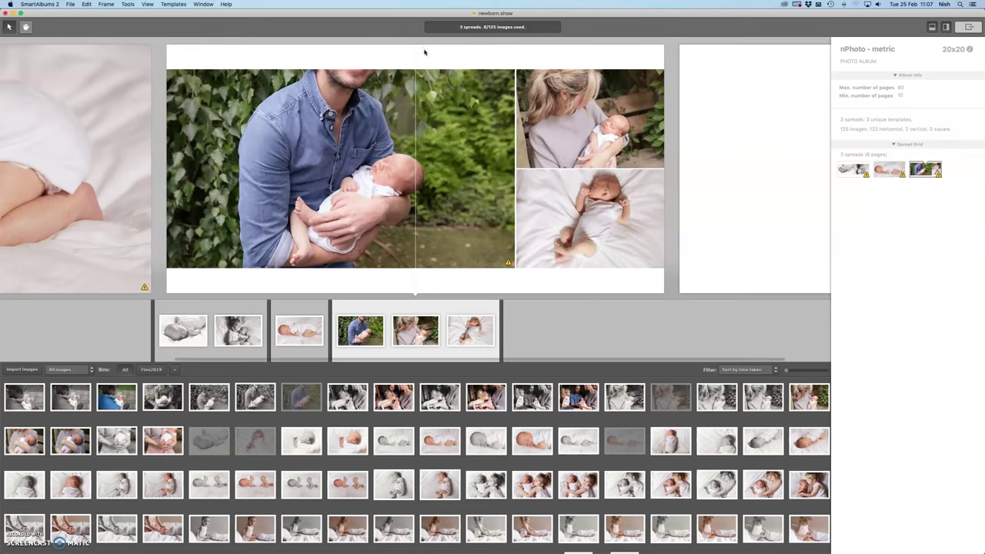
left_click_drag(591, 204, 436, 189)
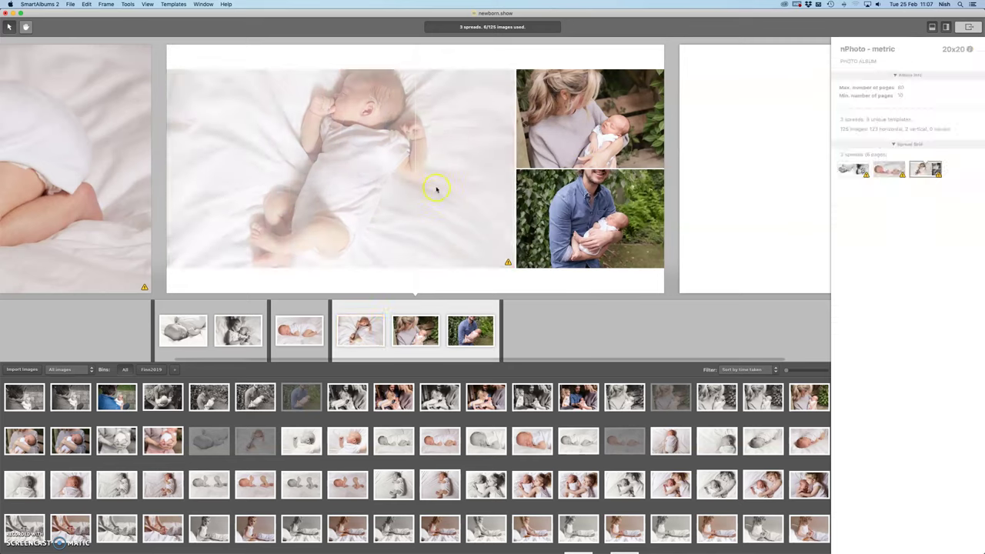
left_click(366, 98)
left_click(752, 111)
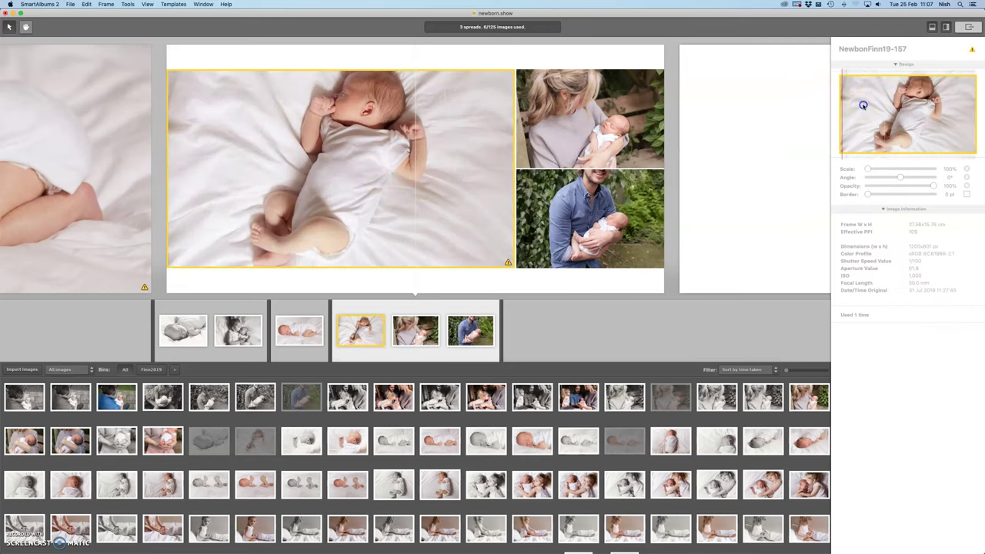
left_click_drag(864, 106, 852, 109)
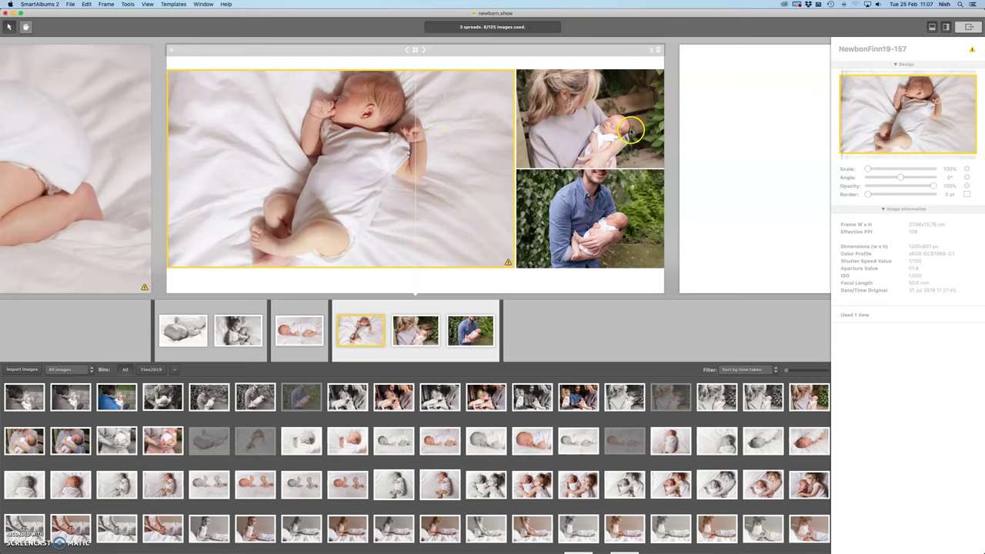
- Cycle the third spread's layouts and return to the large-baby-left layout
left_click(424, 50)
left_click(425, 50)
left_click(424, 51)
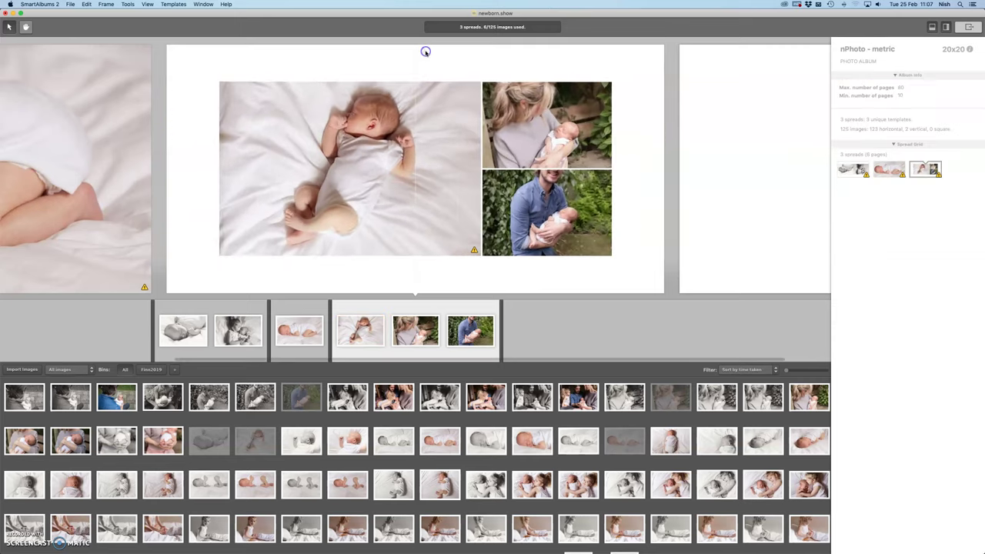
left_click(425, 51)
left_click(425, 51)
left_click(424, 50)
left_click(424, 50)
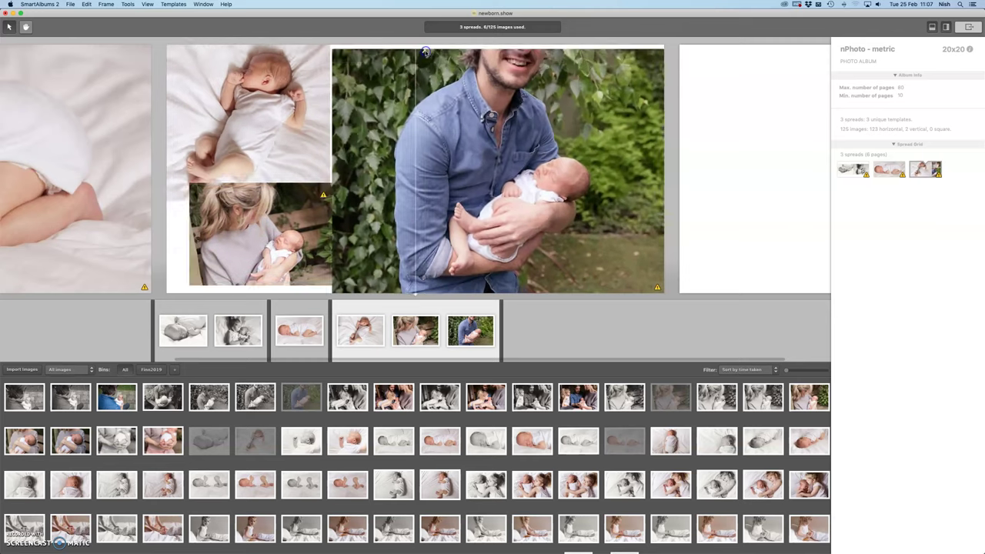
left_click(408, 49)
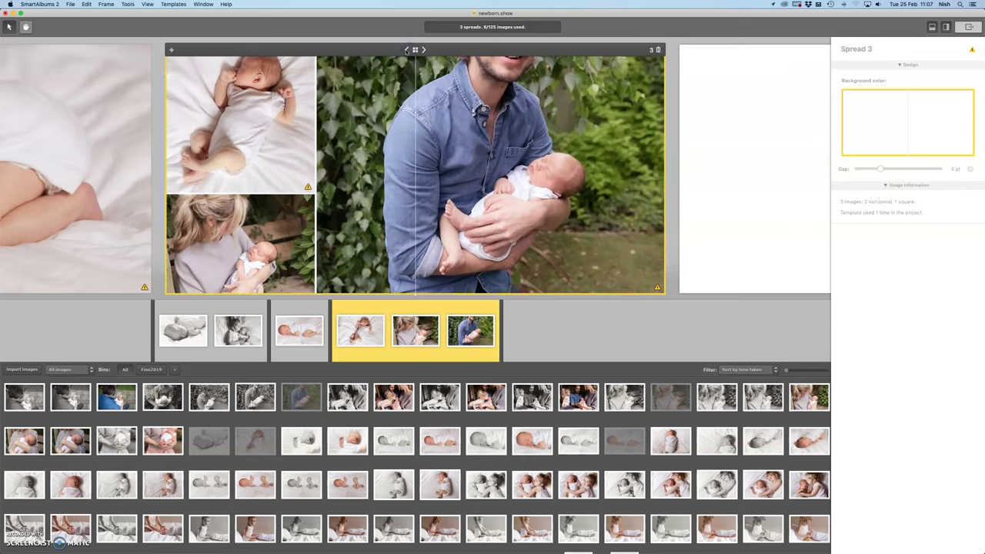
left_click(408, 50)
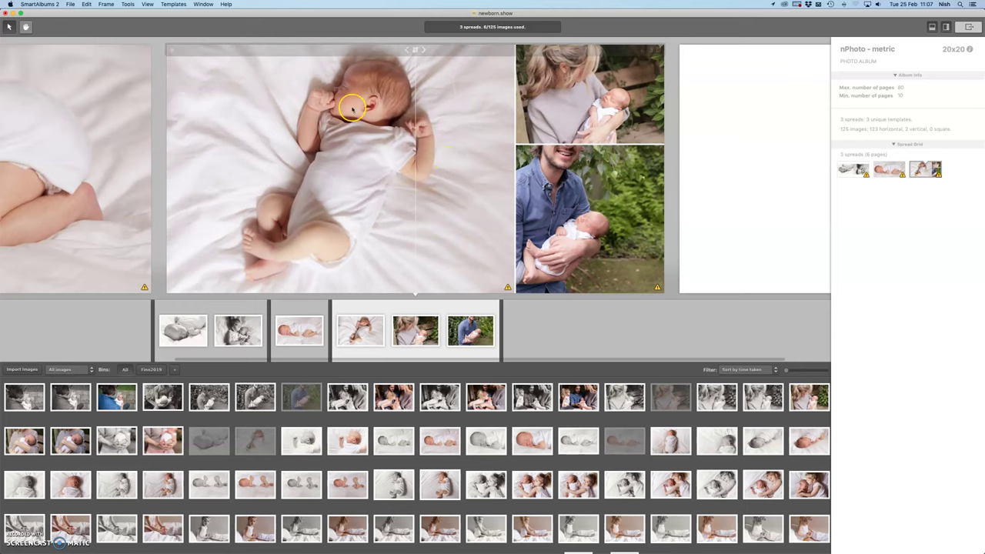
- Reposition the father photo within its frame and clear the selection
left_click(602, 183)
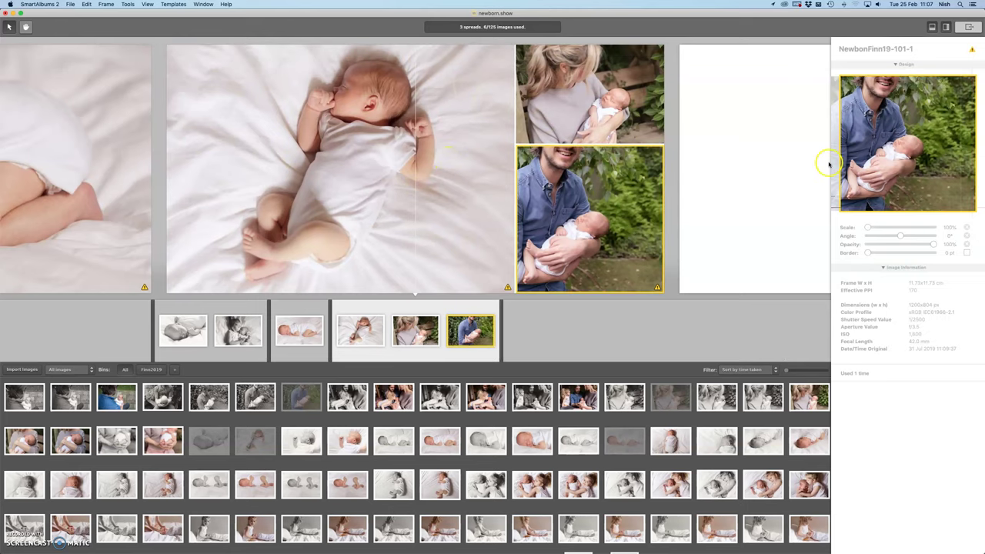
left_click_drag(907, 156, 881, 115)
key("Tab")
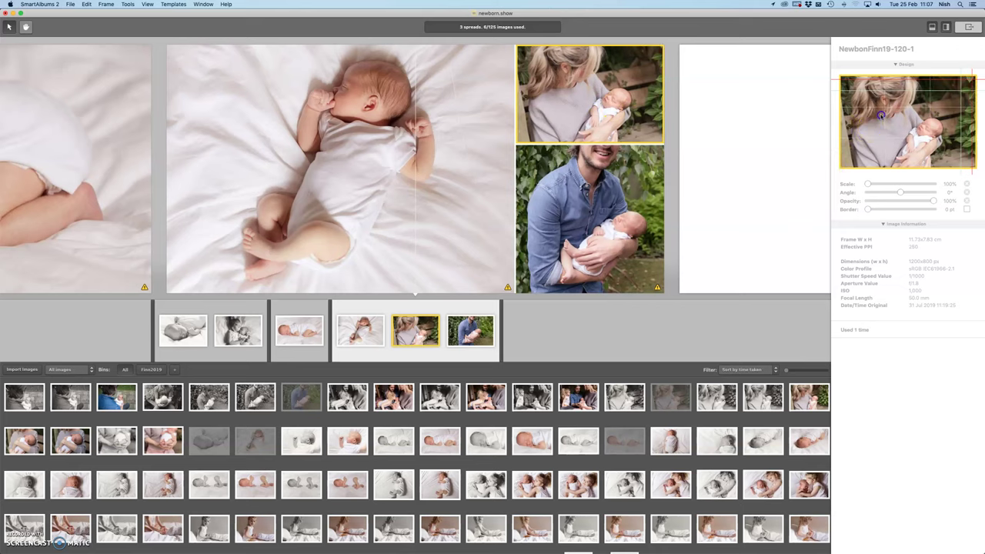
left_click(693, 174)
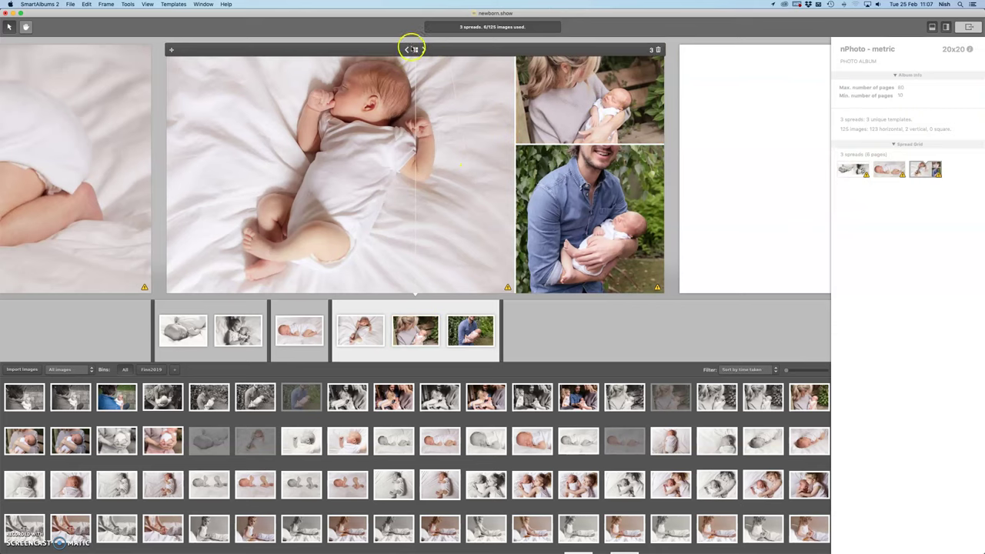
left_click(412, 40)
left_click(413, 40)
left_click(414, 43)
left_click(207, 204)
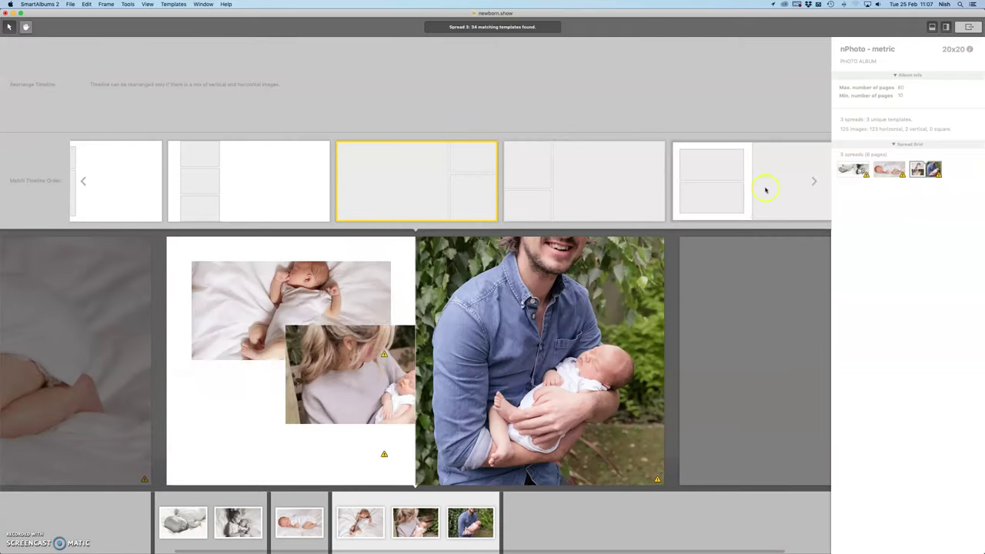
left_click(813, 182)
left_click(815, 182)
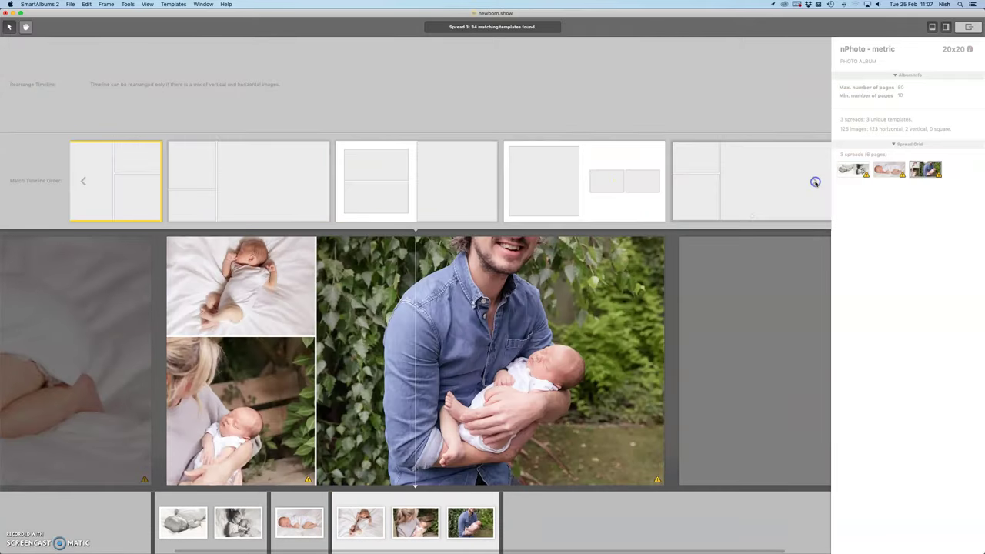
left_click(85, 182)
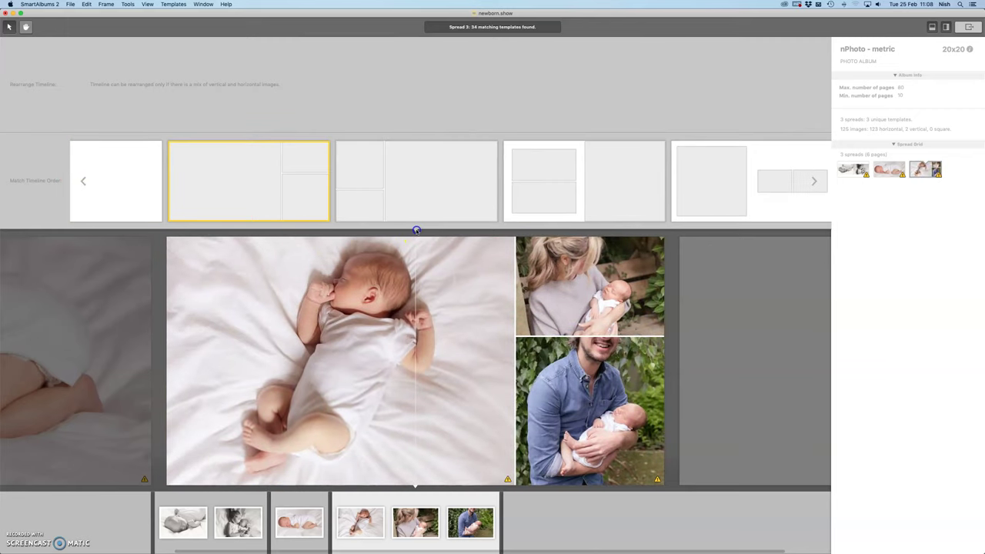
left_click(416, 230)
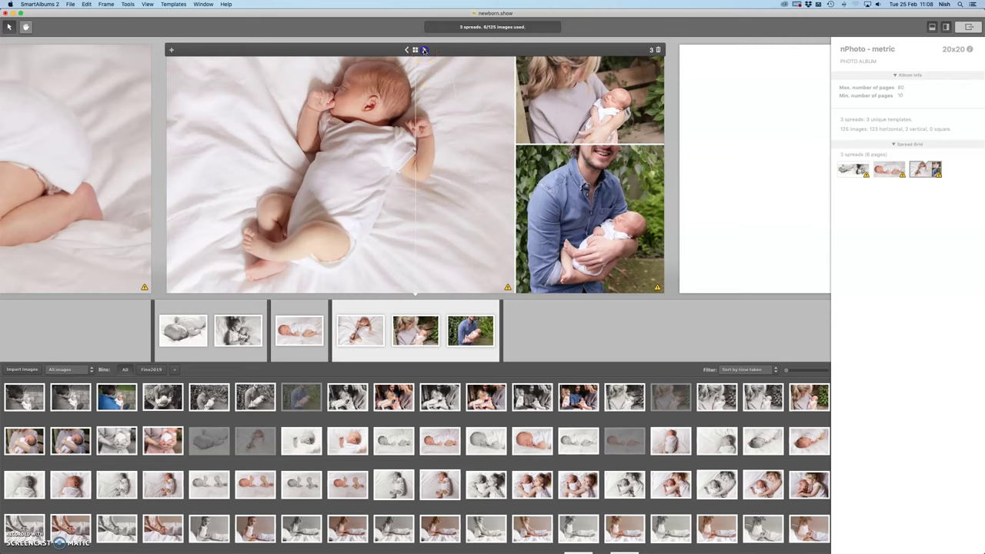
left_click(423, 50)
left_click(406, 49)
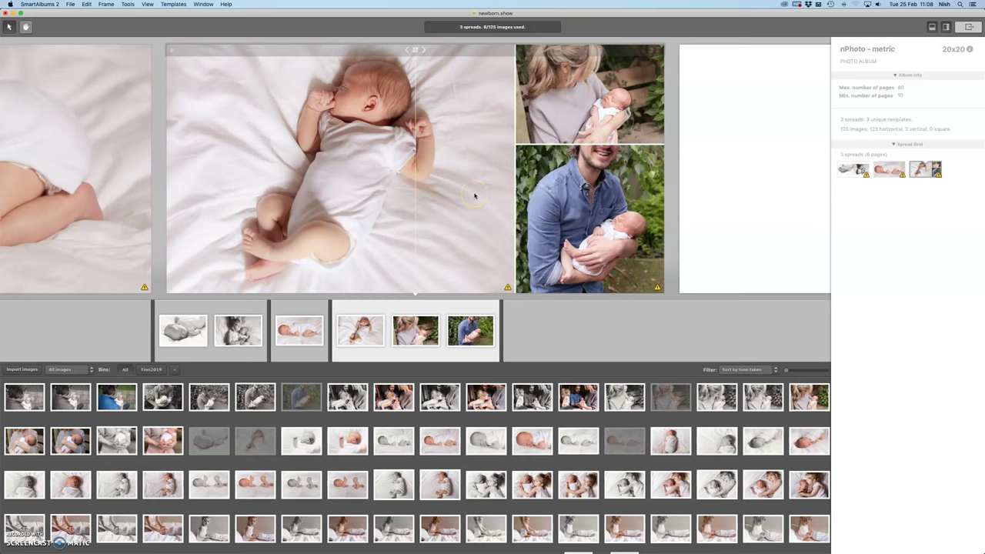
- Add three more bin photos, including the girl kissing the baby, to the third spread
left_click(482, 397)
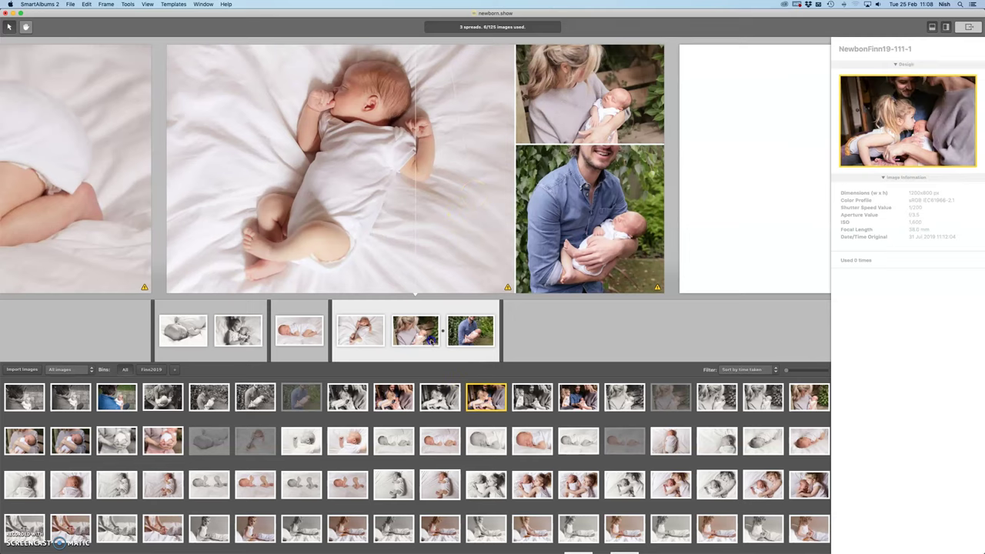
left_click_drag(431, 339, 433, 340)
left_click_drag(475, 439, 426, 348)
left_click_drag(393, 396, 392, 339)
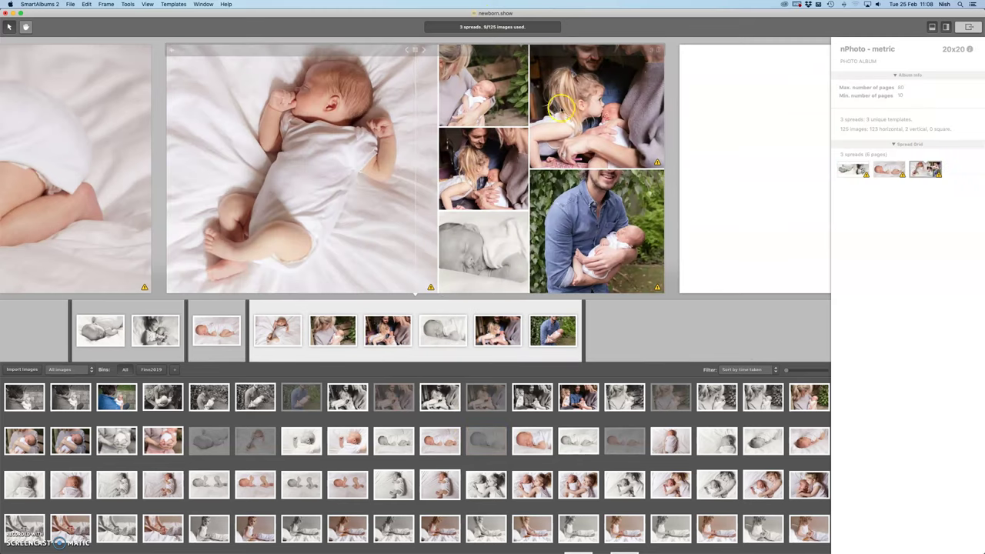
- Switch the third spread to a layout with one large centre photo and add a fourth family photo
left_click(424, 50)
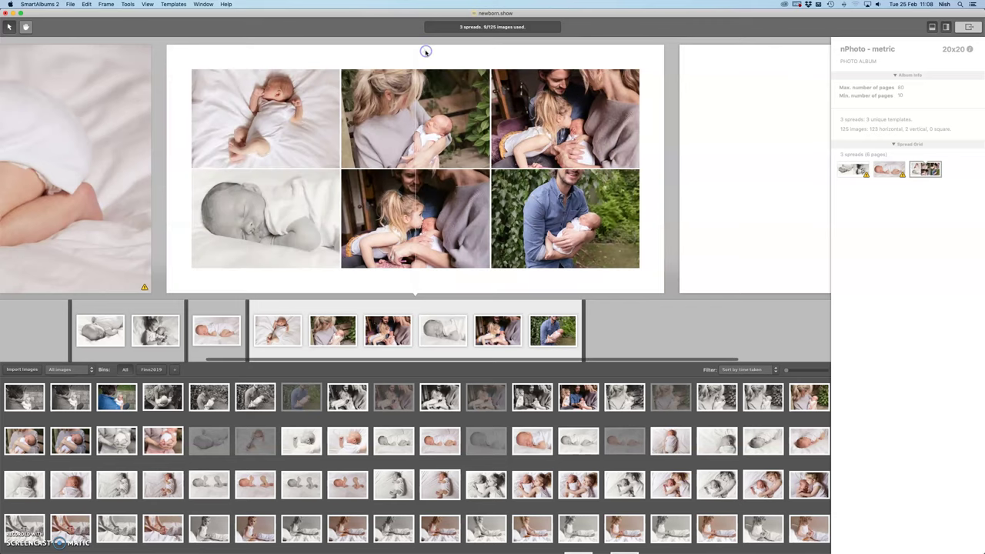
left_click(425, 52)
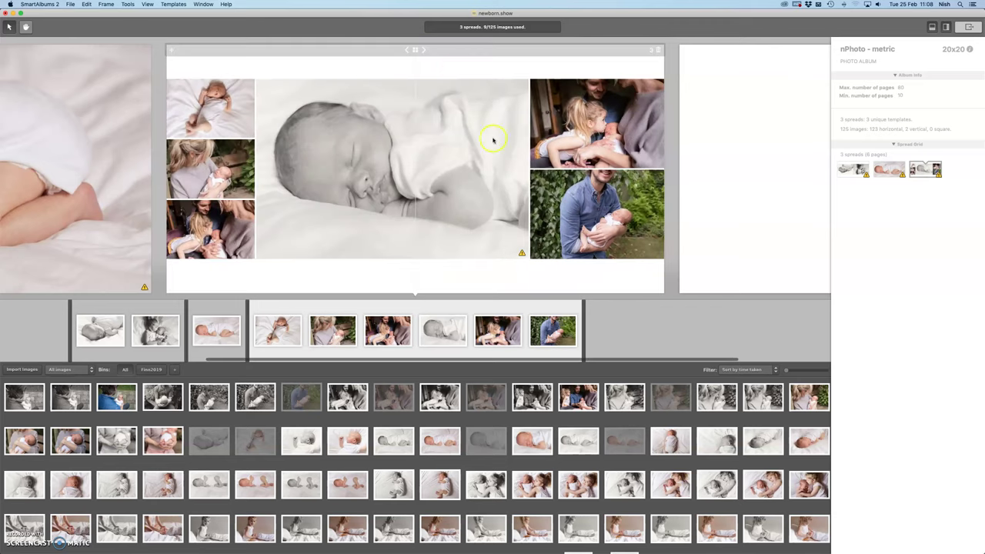
left_click(544, 329)
left_click_drag(578, 395, 523, 343)
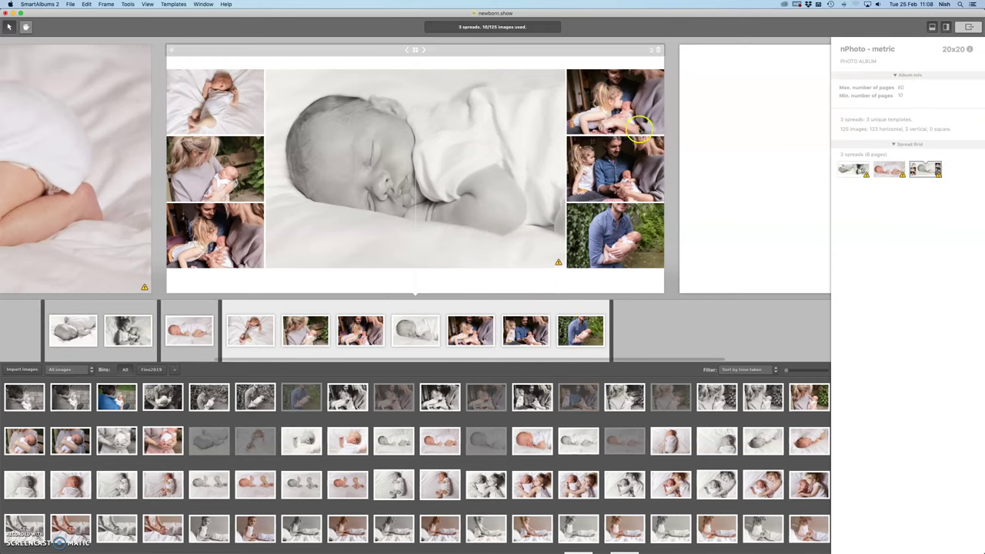
left_click(295, 139)
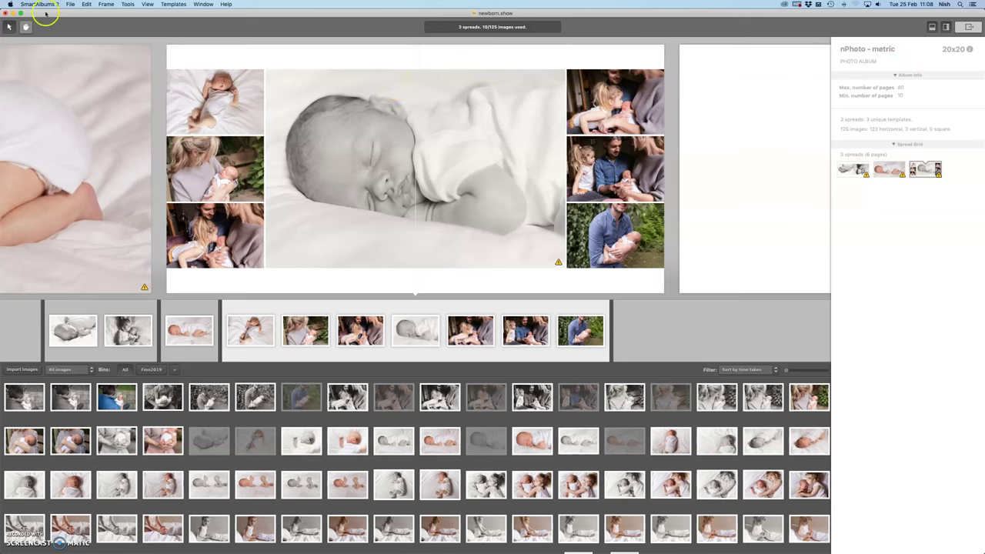
- Save the newborn album project and confirm in the File menu that Save is greyed out
left_click(71, 4)
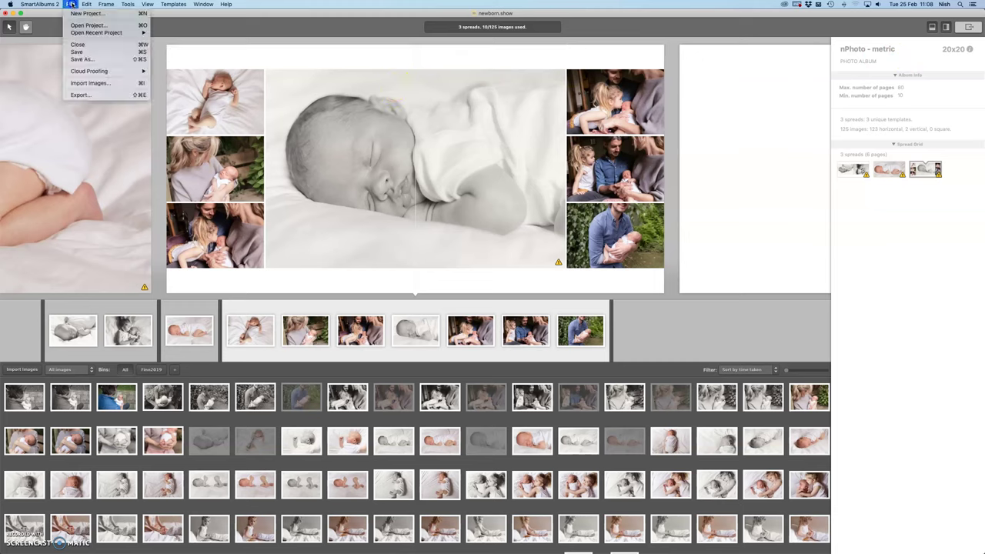
left_click(75, 50)
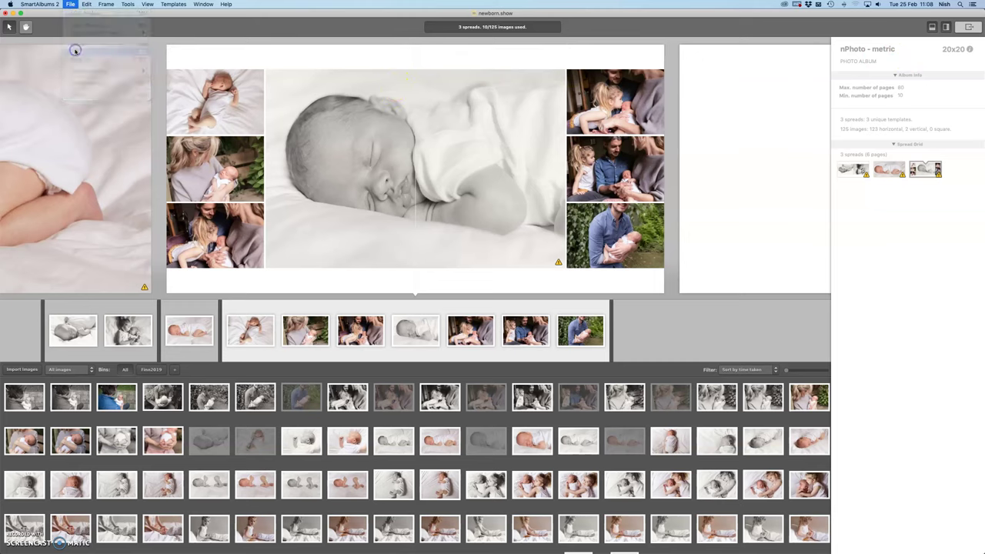
left_click(87, 4)
left_click(67, 5)
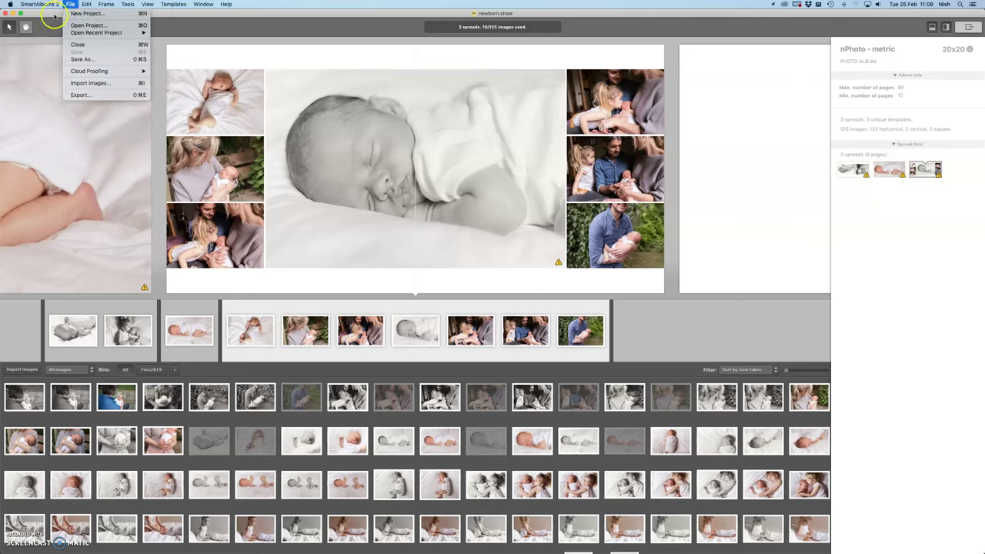
left_click(9, 26)
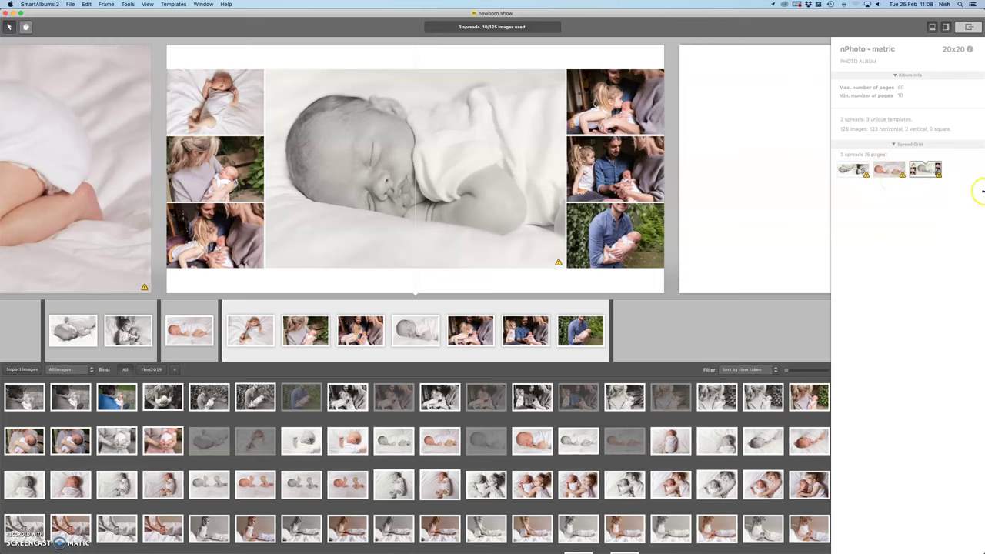
- Start exporting the album, ignoring the upscaled-image and page-limit warnings
left_click(969, 27)
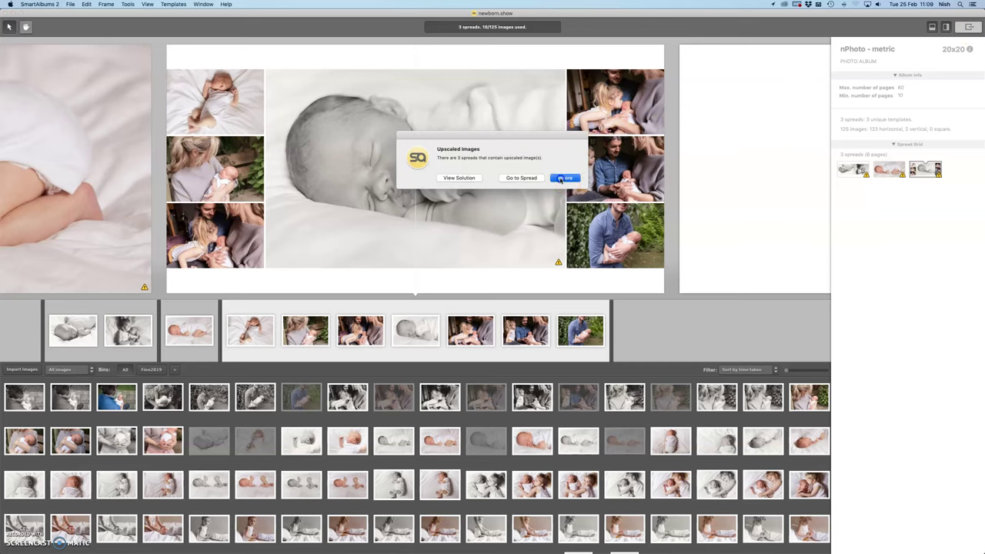
left_click(561, 178)
left_click(528, 195)
left_click(521, 193)
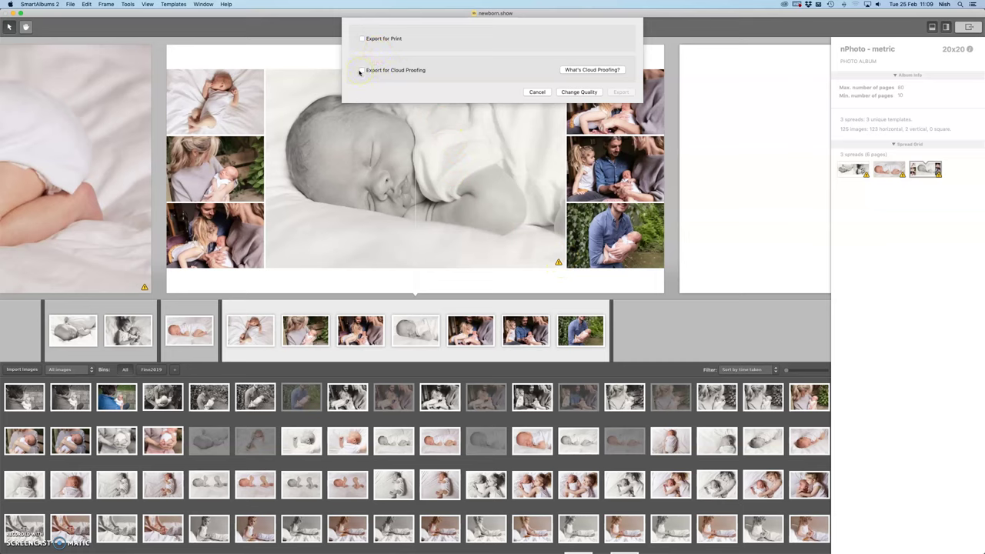
- Enable Export for Cloud Proofing with 'Upload as a new album' selected
left_click(360, 70)
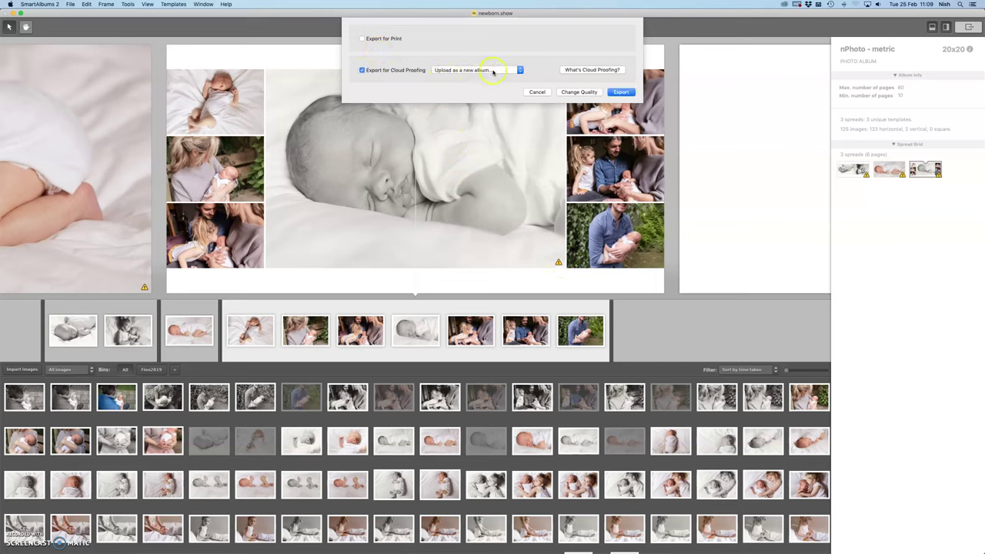
left_click(497, 71)
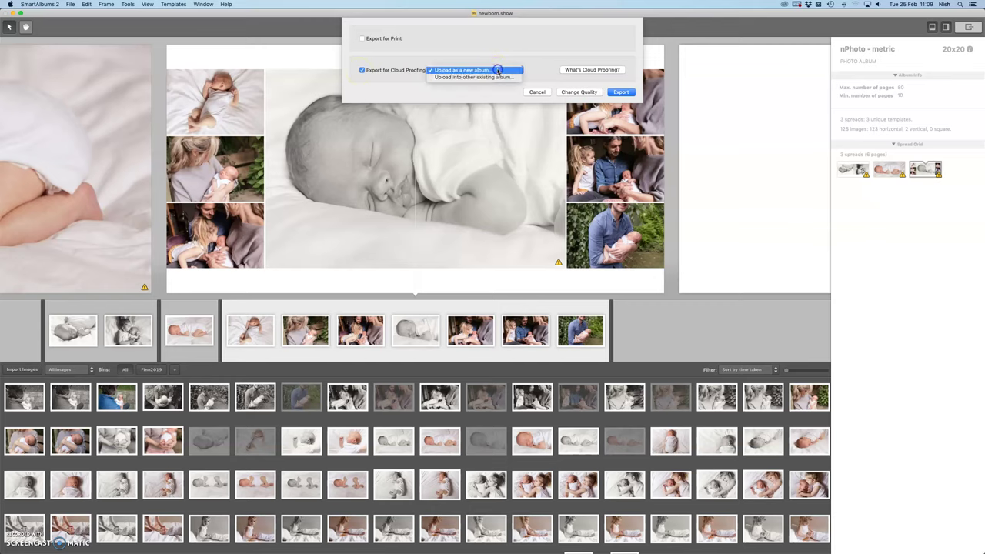
left_click(515, 70)
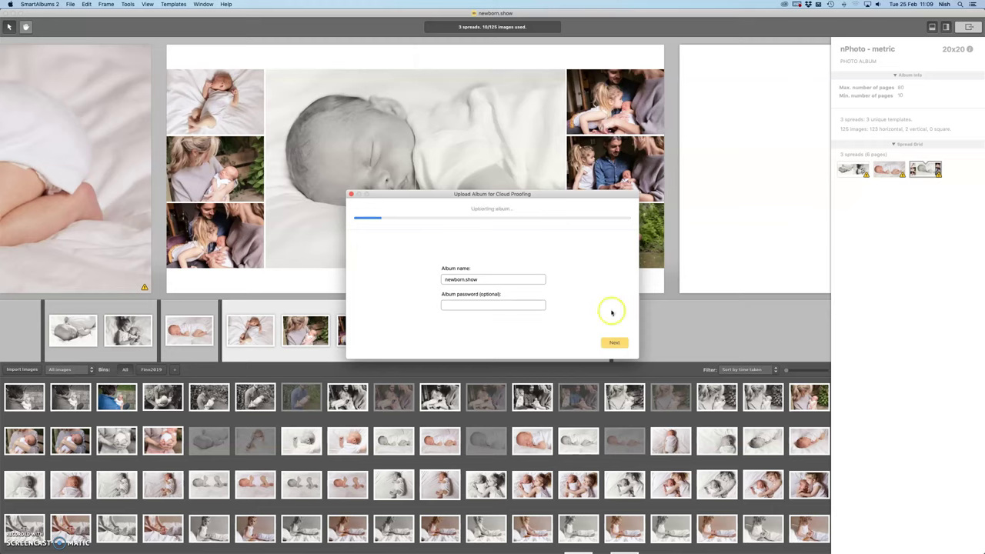
- Cancel the newborn.show cloud-proofing upload, confirming Yes in Cancel Album Upload
left_click(351, 194)
left_click(550, 236)
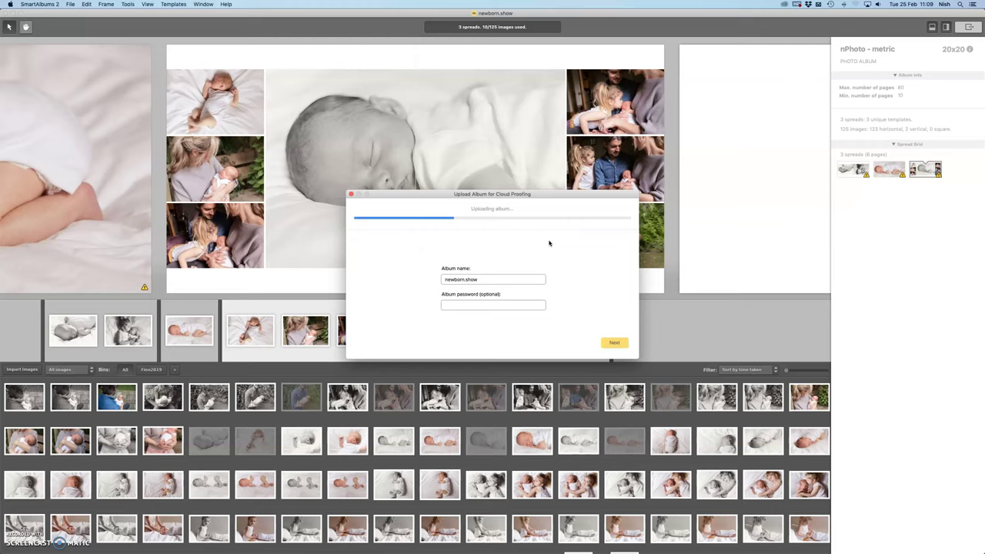
left_click(722, 150)
left_click(351, 195)
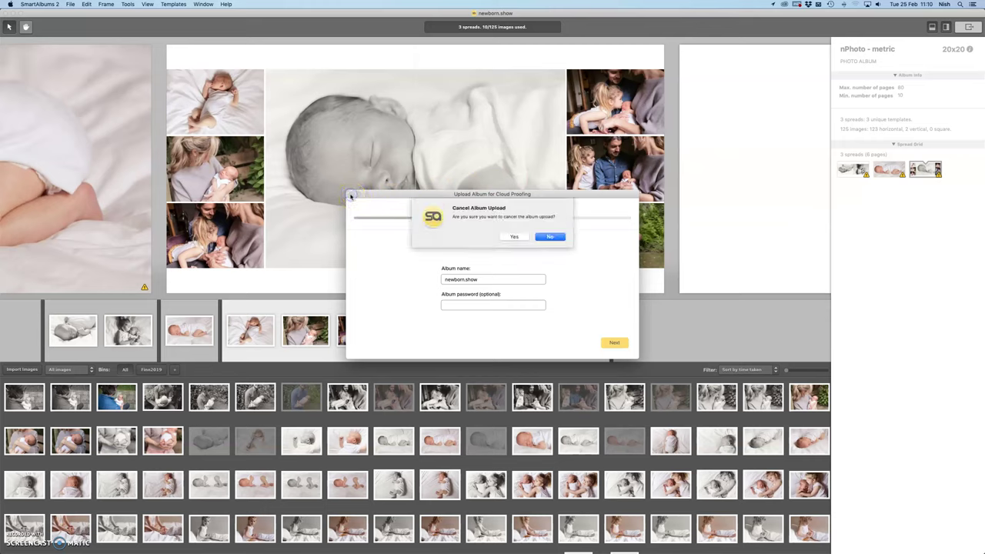
left_click(552, 236)
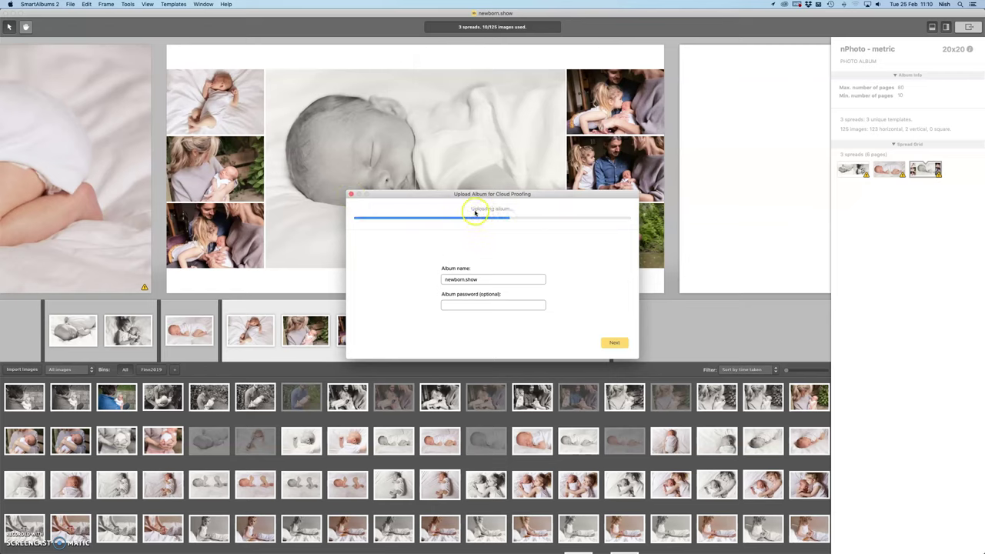
left_click(350, 195)
left_click(355, 195)
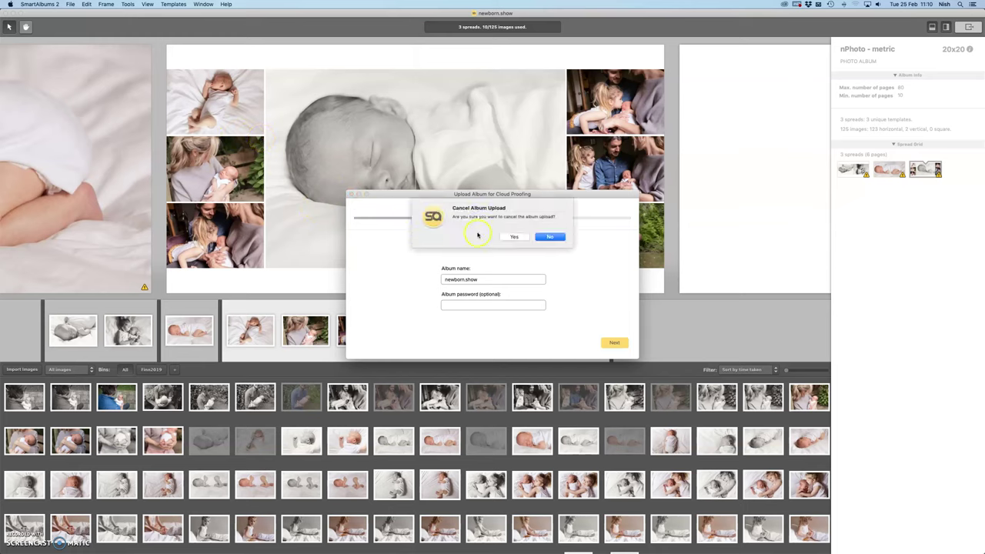
left_click(520, 236)
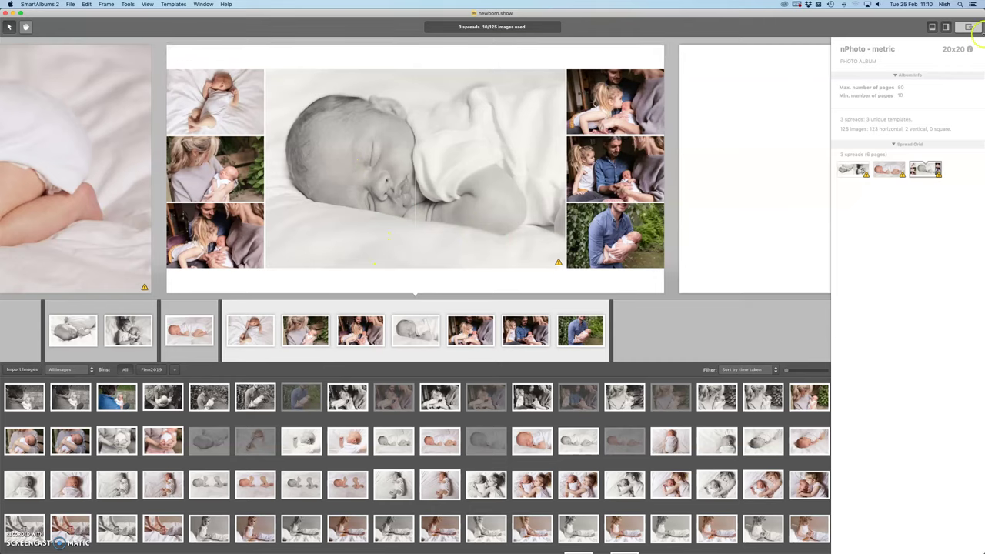
left_click(969, 26)
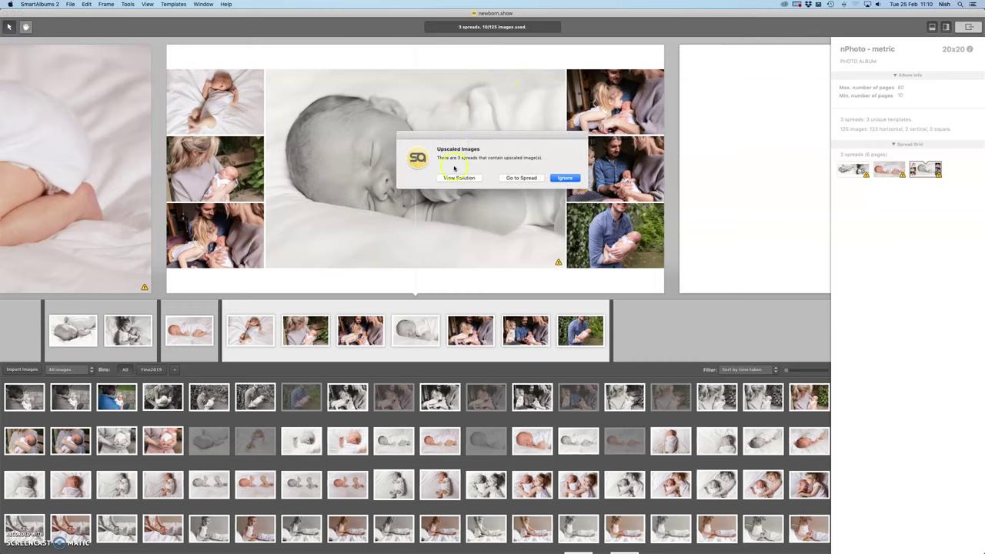
left_click(565, 178)
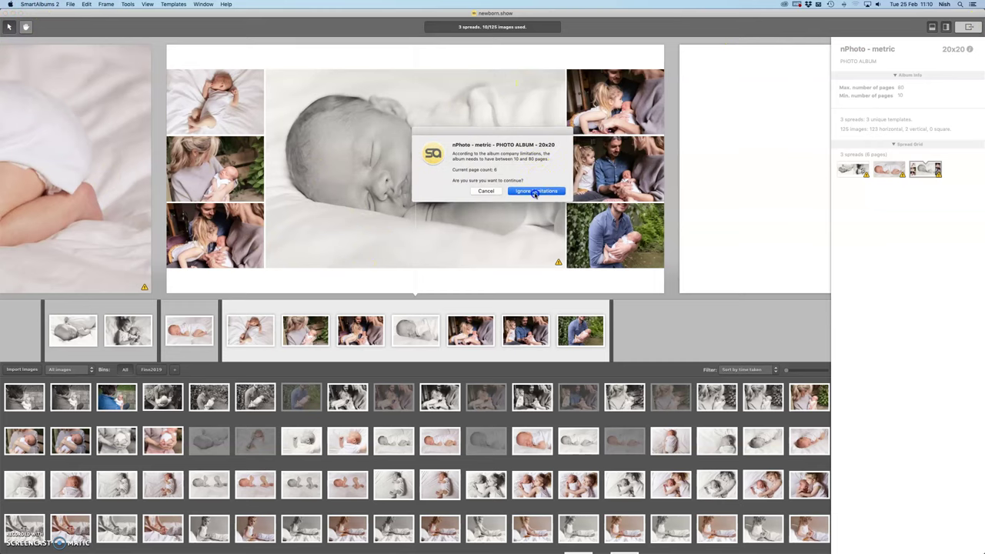
left_click(534, 192)
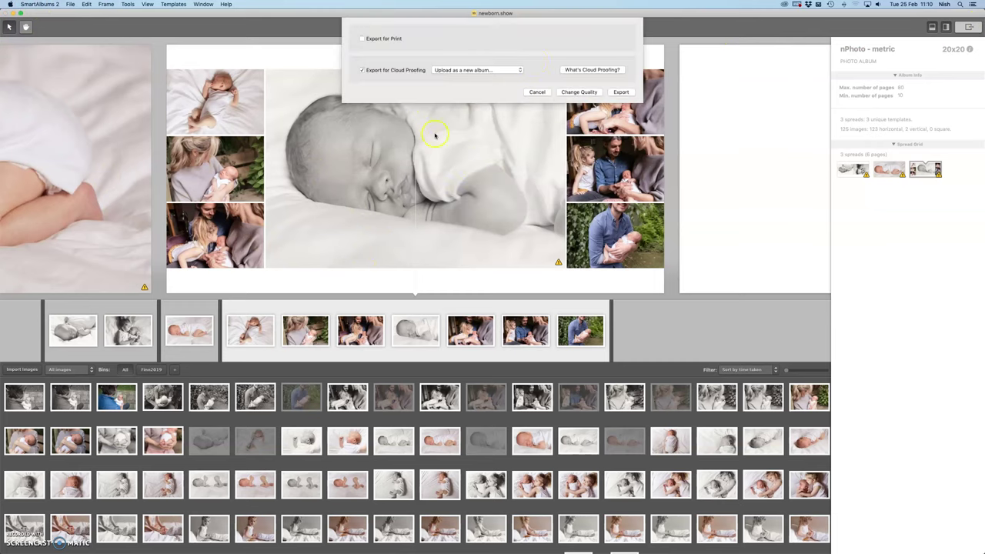
left_click(362, 39)
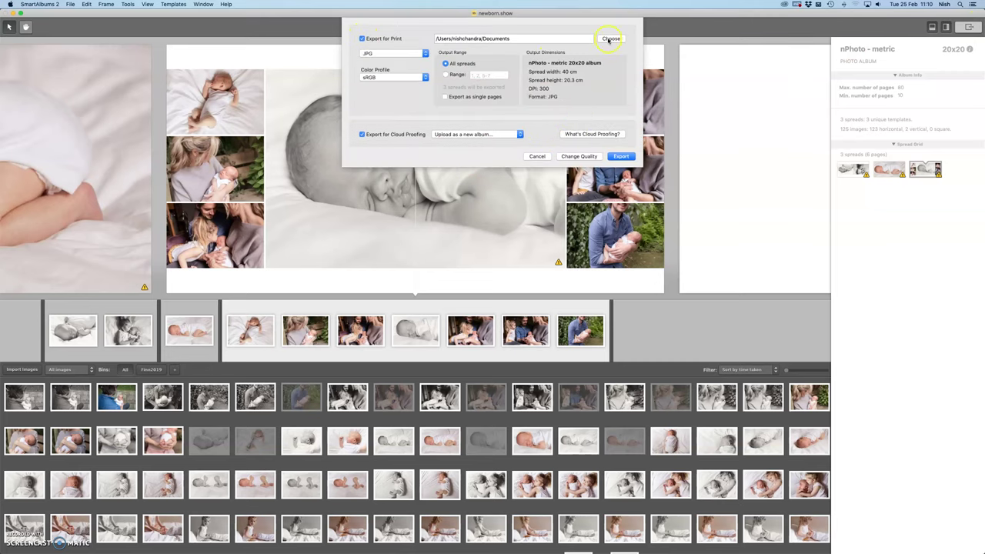
left_click(608, 40)
left_click(206, 67)
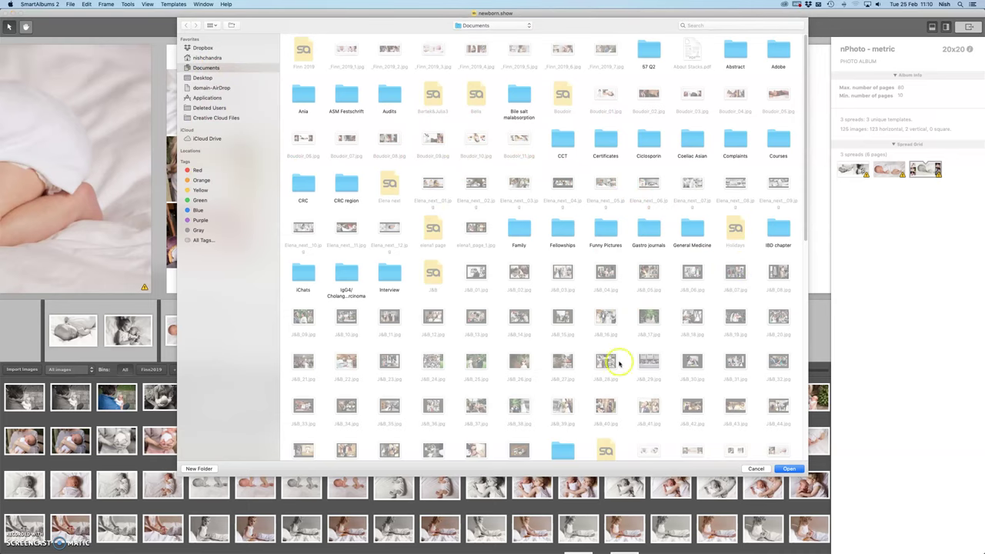
left_click(756, 469)
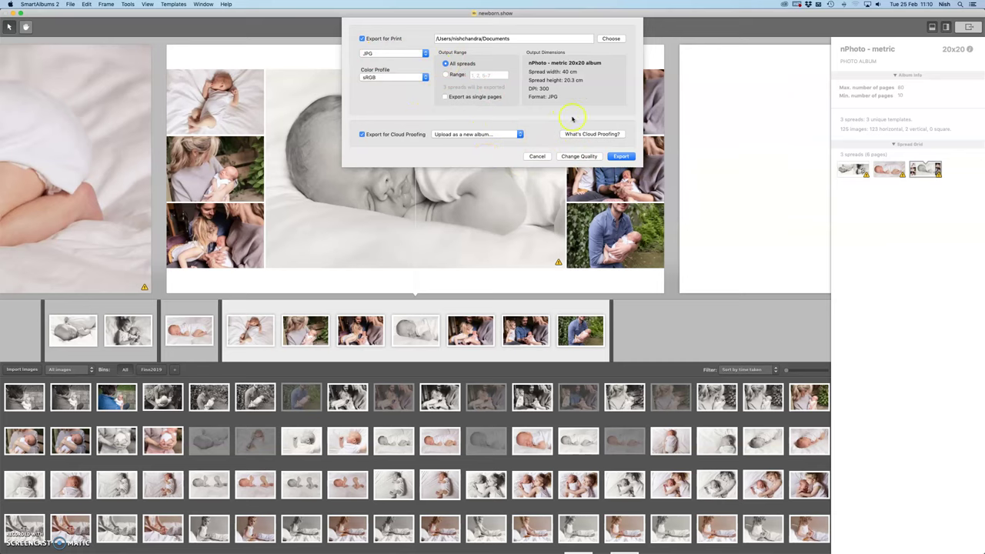
left_click(537, 156)
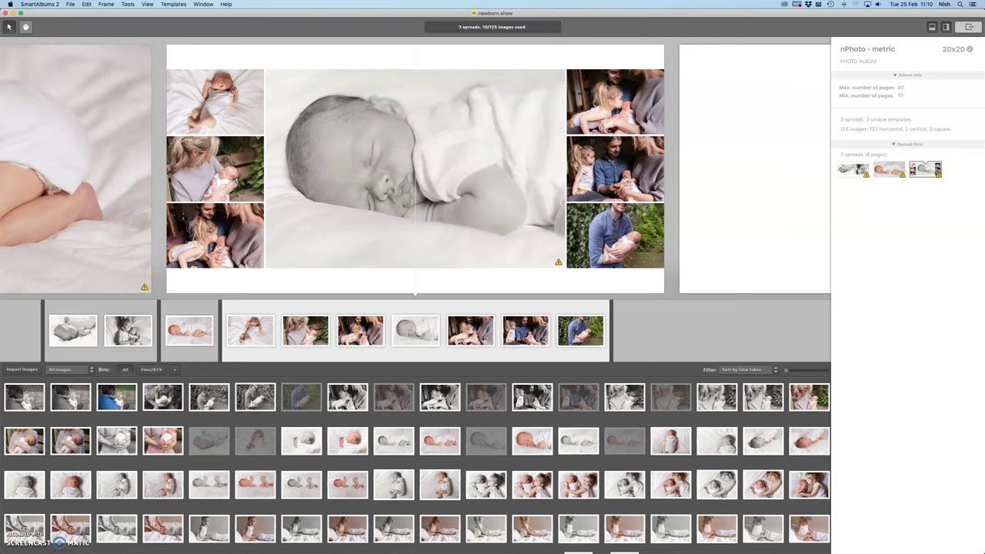